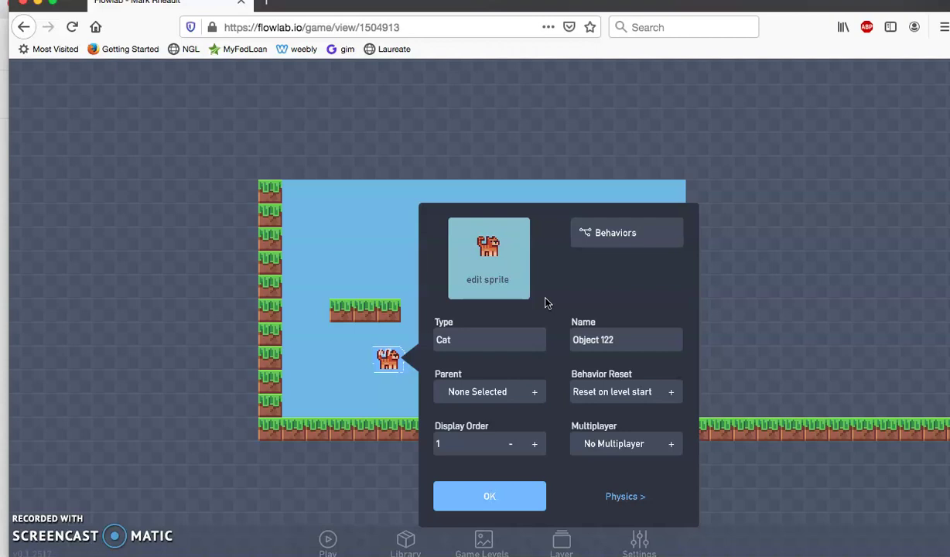
Step: Open the cat's sprite for editing and create a new animation named Walk
left_click(490, 253)
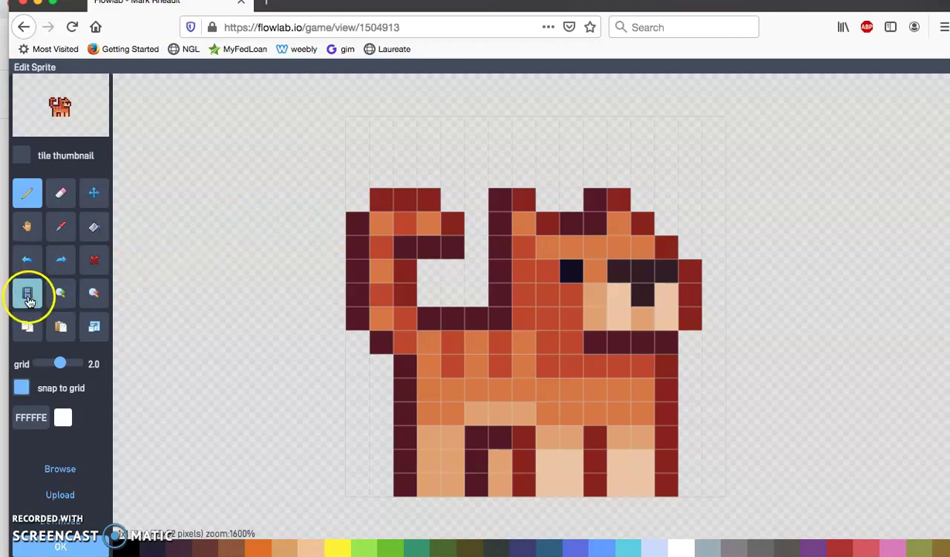
left_click(29, 302)
left_click(176, 99)
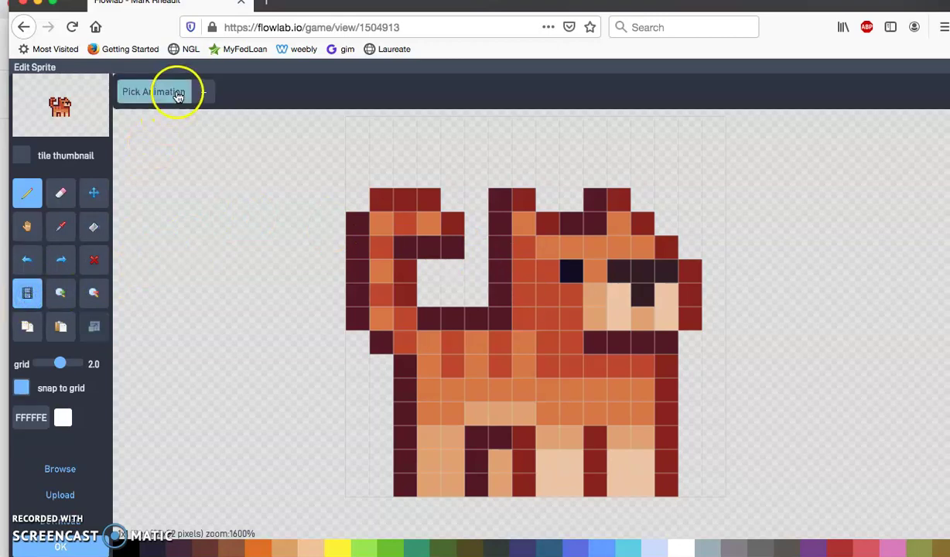
left_click(176, 93)
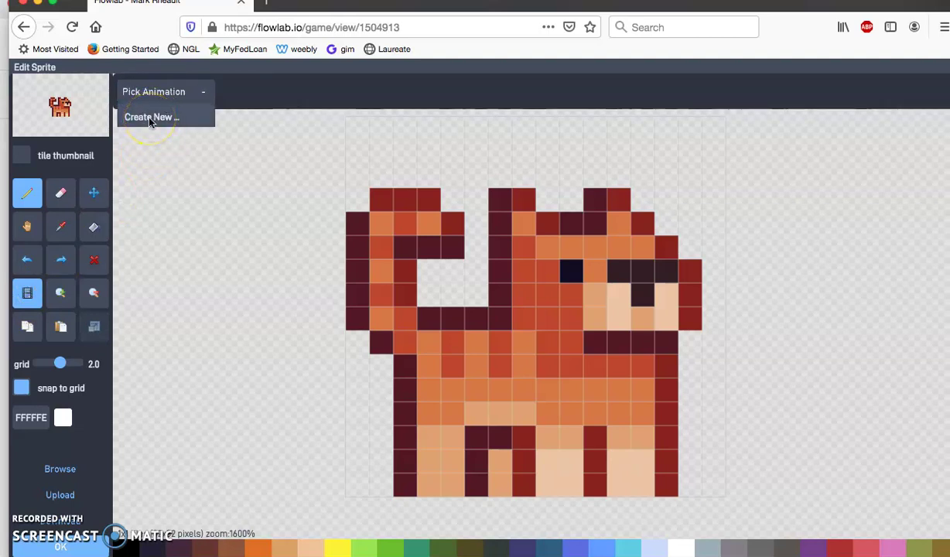
left_click(149, 119)
left_click(514, 325)
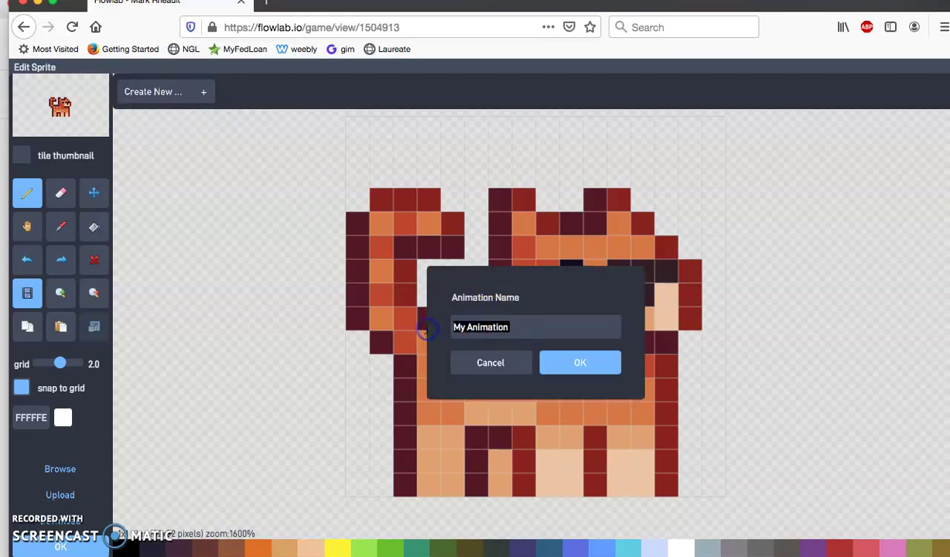
key("super+a")
type("W")
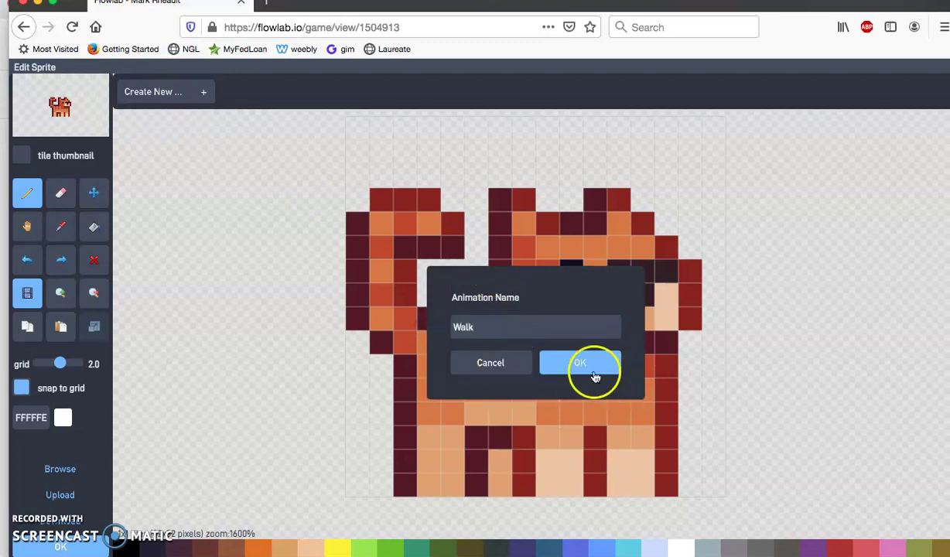
left_click(592, 366)
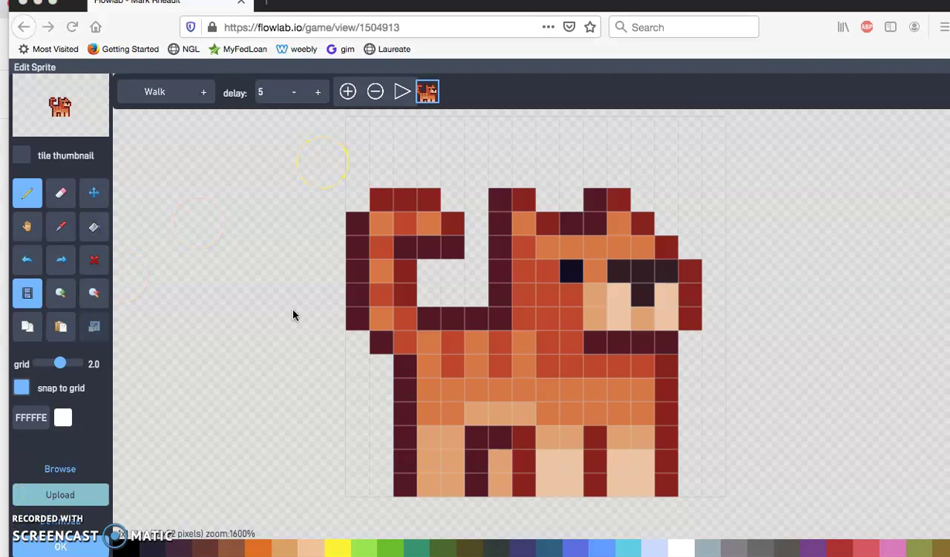
Step: Add a second frame to the Walk animation using the second orange cat sprite from the pixel-chars category
left_click(349, 92)
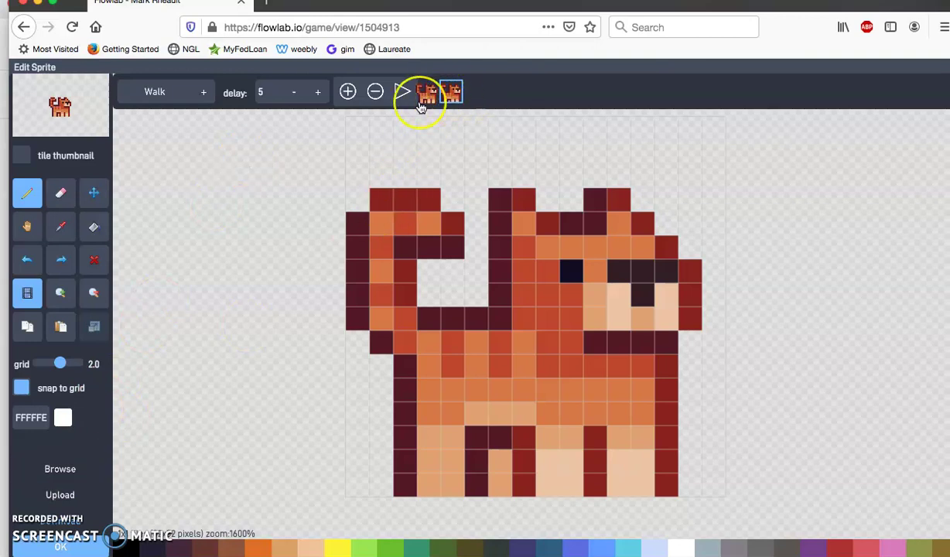
left_click(67, 469)
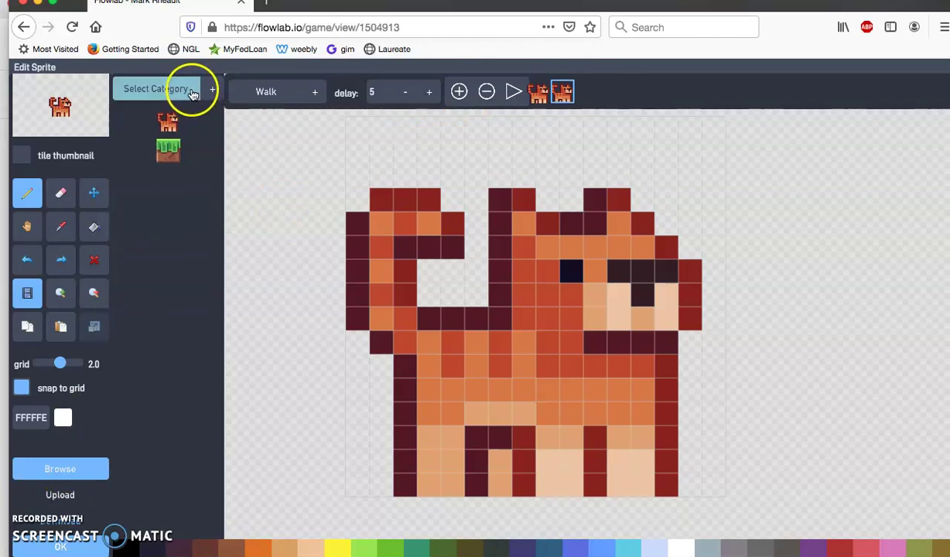
left_click(192, 90)
left_click(166, 187)
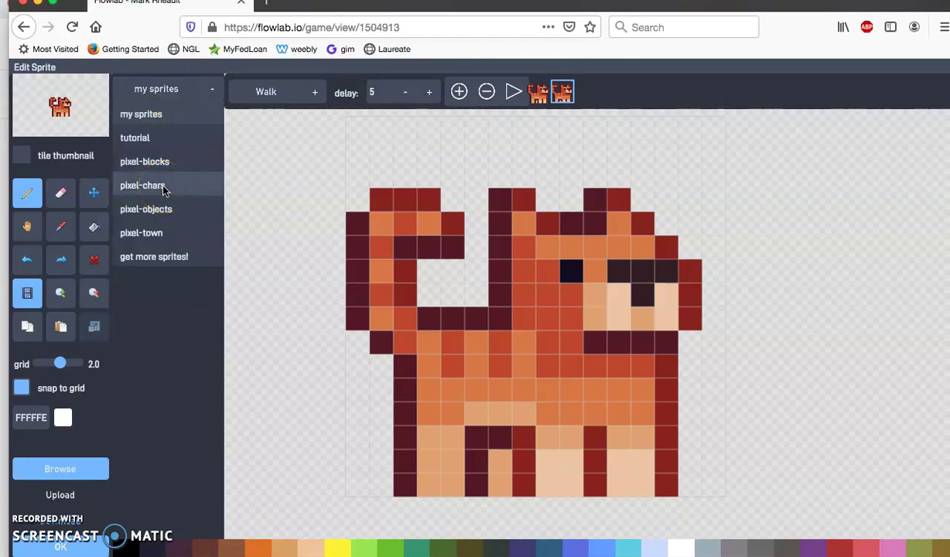
left_click(178, 340)
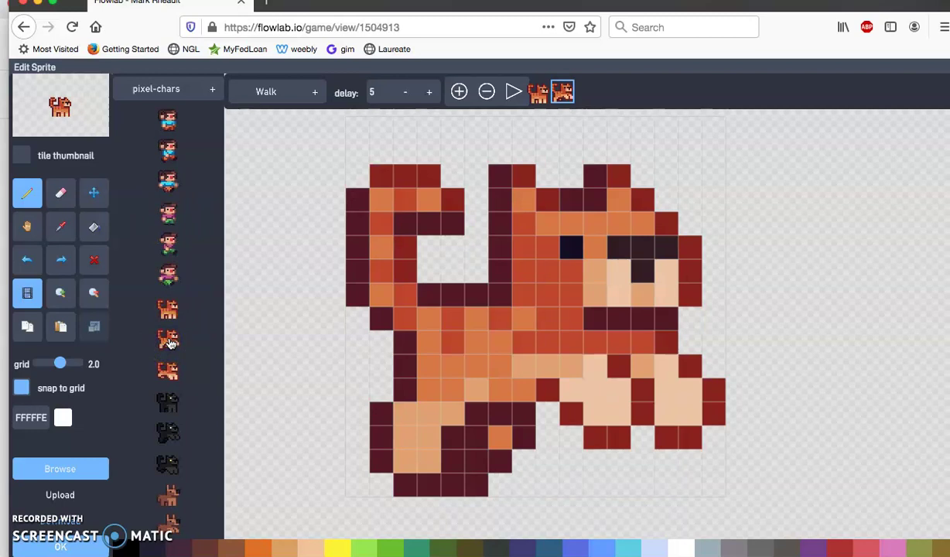
Step: Add a third frame to the Walk animation using the third orange cat sprite from pixel-chars
left_click(459, 92)
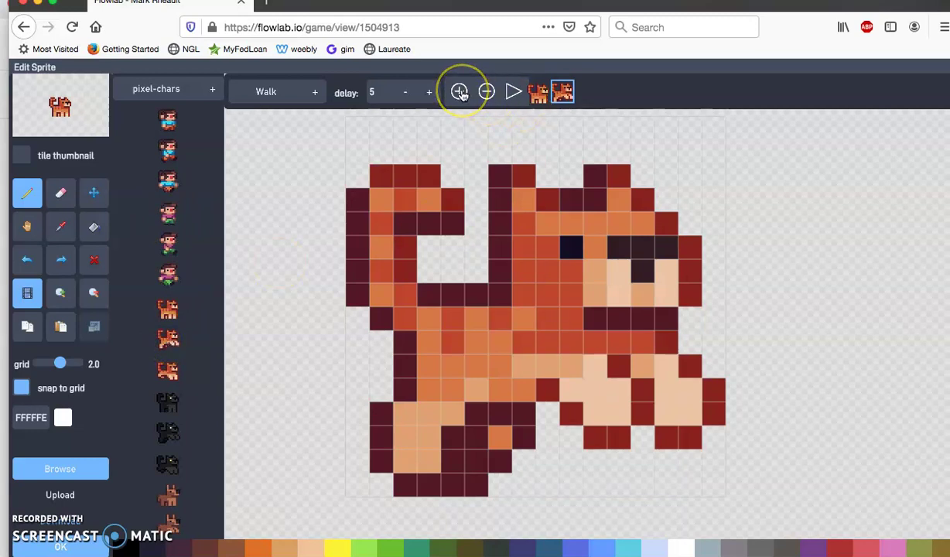
left_click(460, 92)
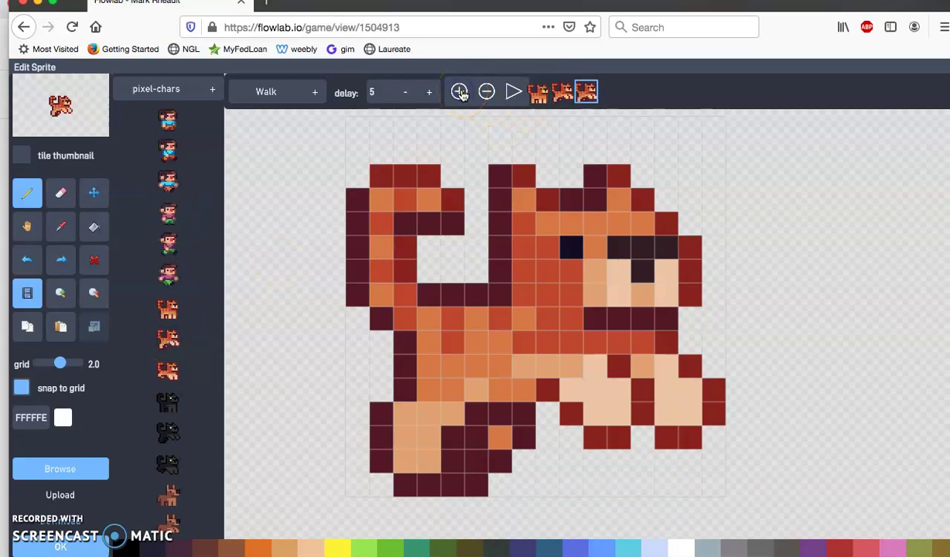
scroll(180, 377, "down", 2)
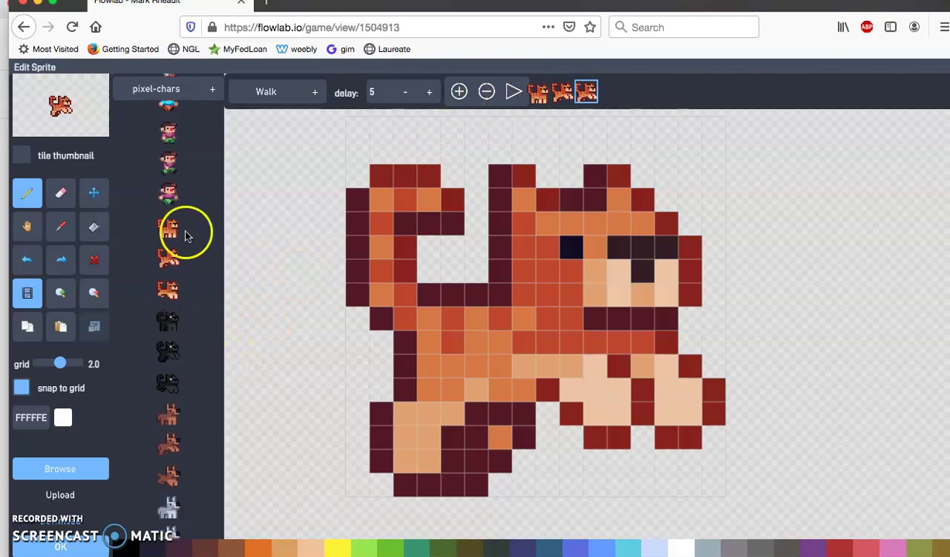
left_click(172, 289)
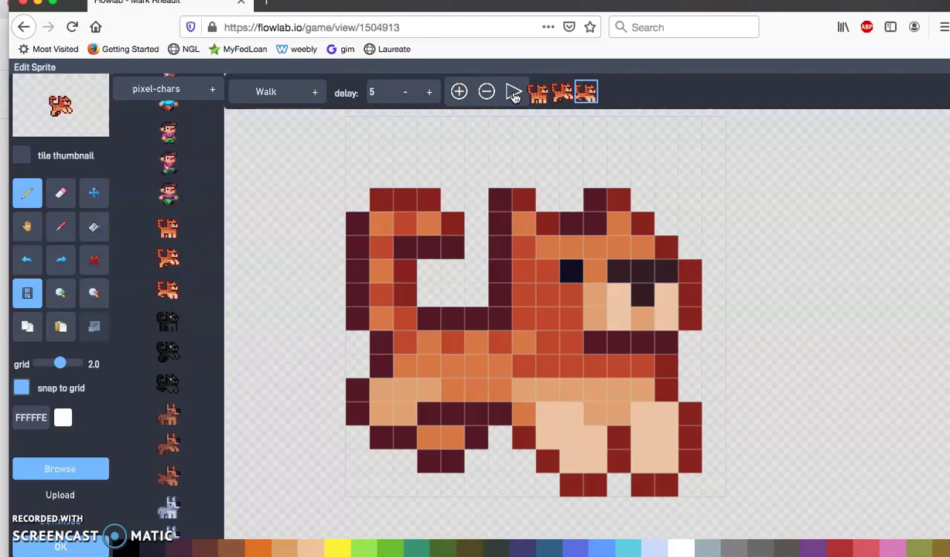
Step: Preview the Walk animation and set its frame delay to 3
left_click(513, 94)
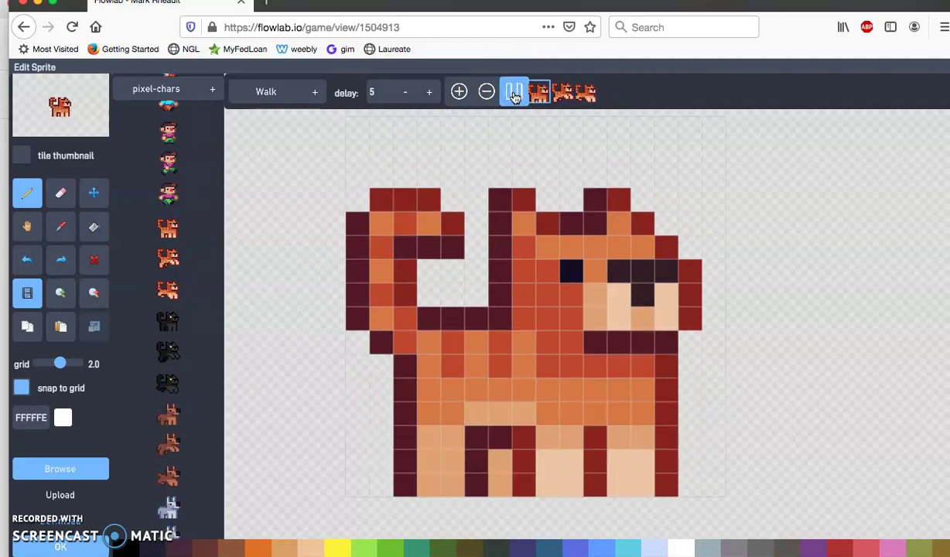
left_click(430, 92)
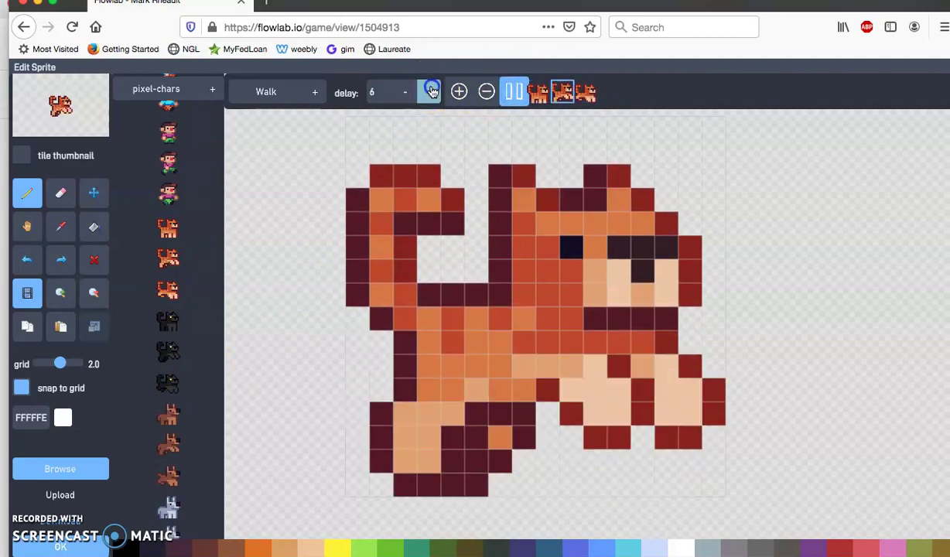
left_click(430, 92)
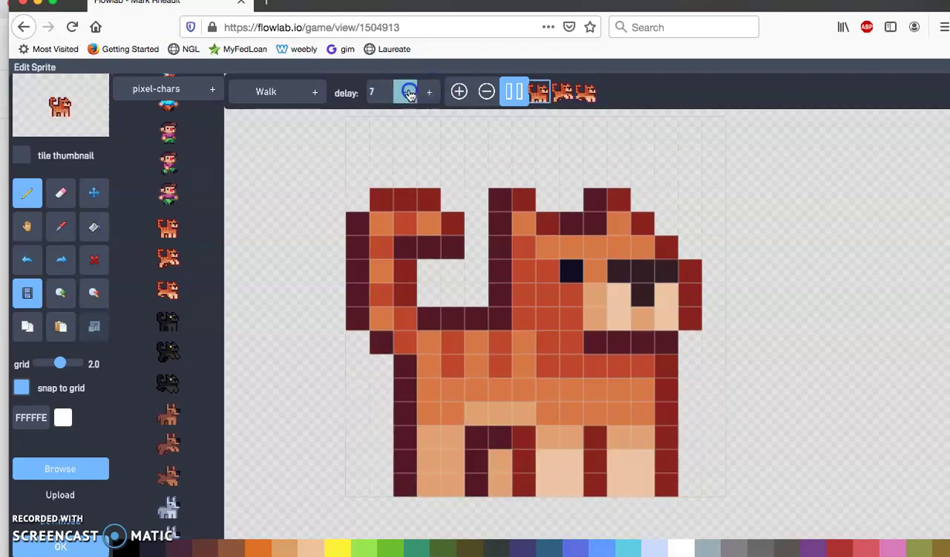
left_click(409, 92)
left_click(408, 92)
left_click(408, 92)
left_click(408, 92)
left_click(511, 93)
left_click(514, 95)
Step: Save the cat's animated sprite and open the cat's behaviors
left_click(570, 323)
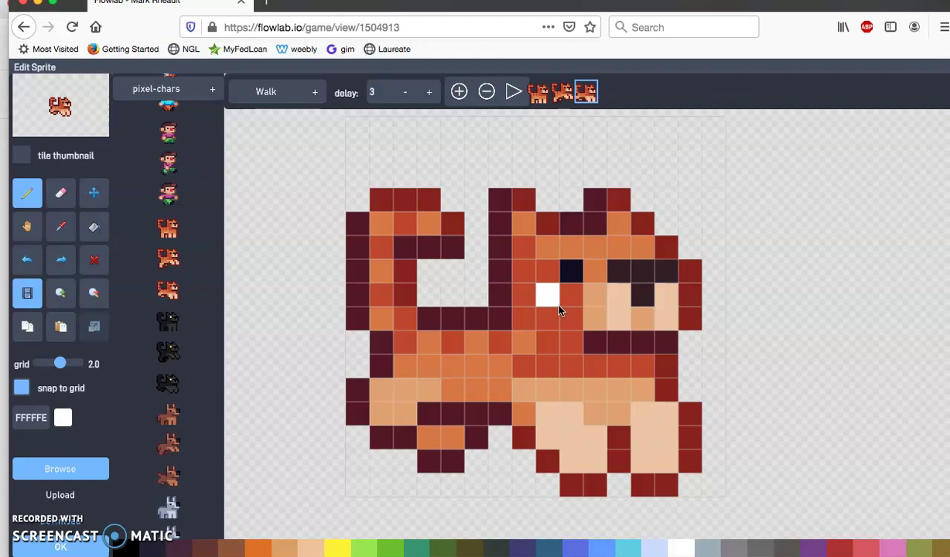
left_click(100, 464)
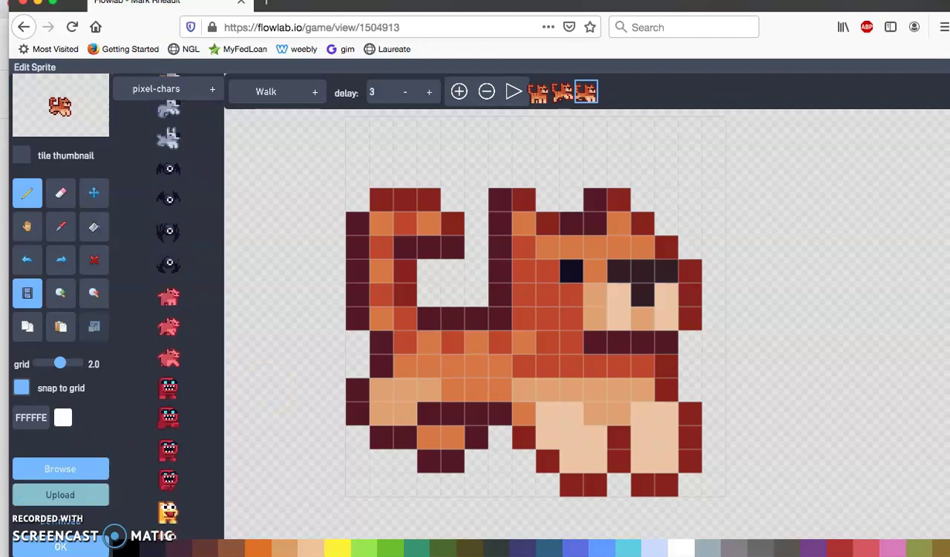
left_click(23, 551)
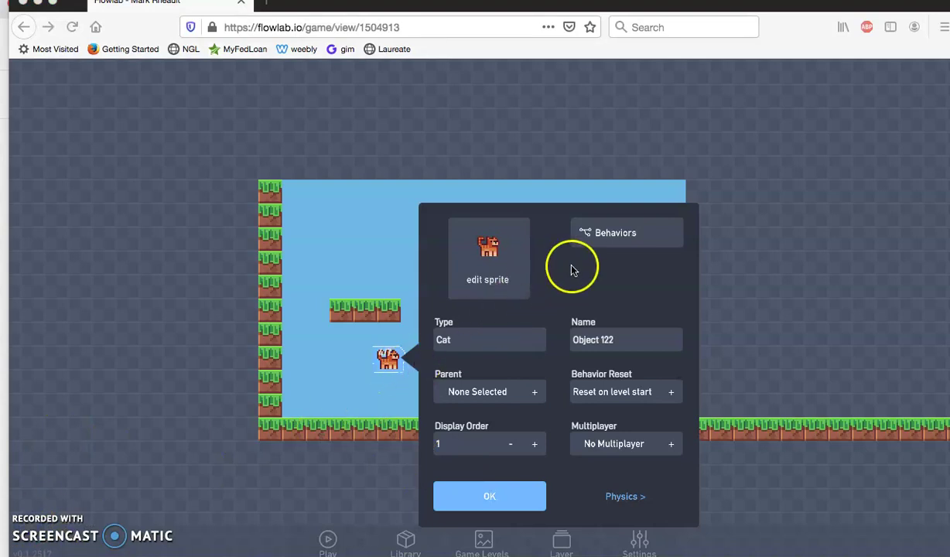
left_click(621, 233)
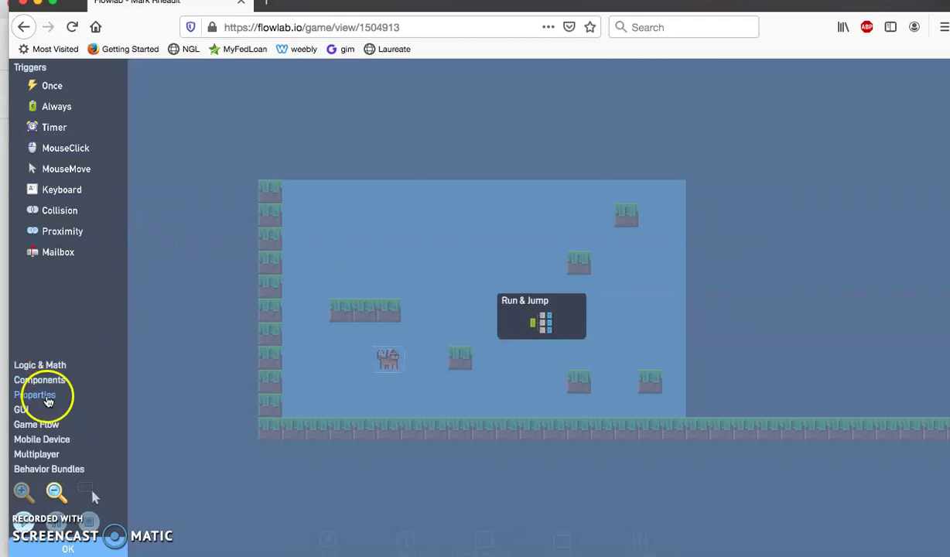
Step: Add an Animation property block for Walk to the cat's behaviors and enable Loop animation
left_click(48, 401)
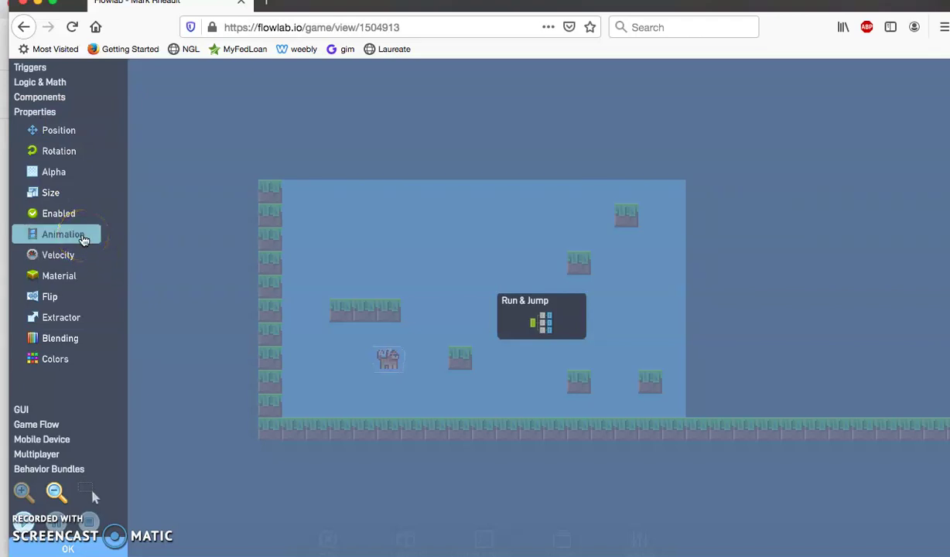
left_click(84, 239)
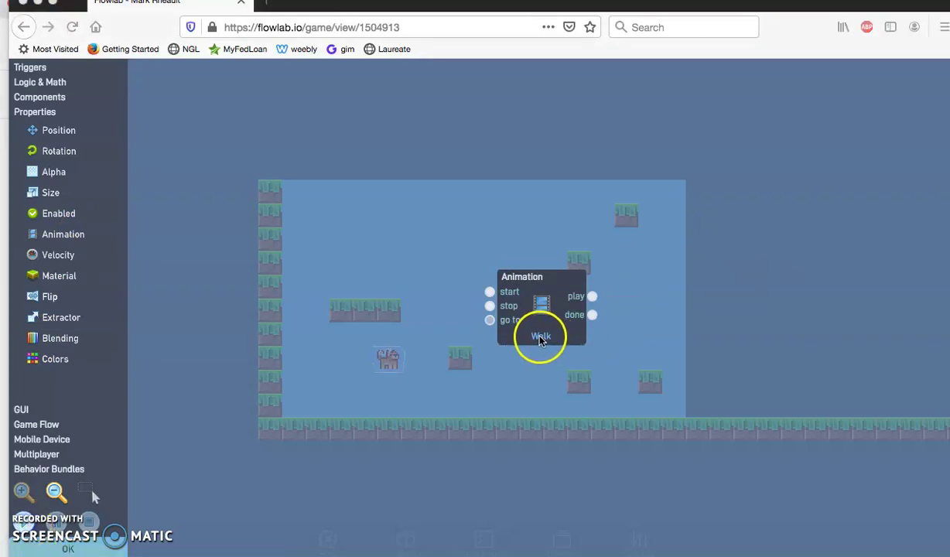
left_click(558, 280)
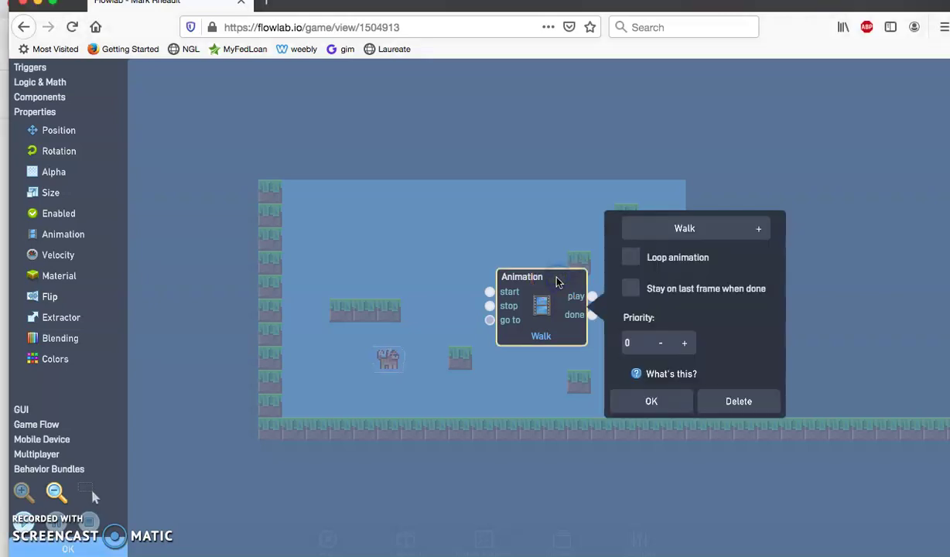
left_click(633, 258)
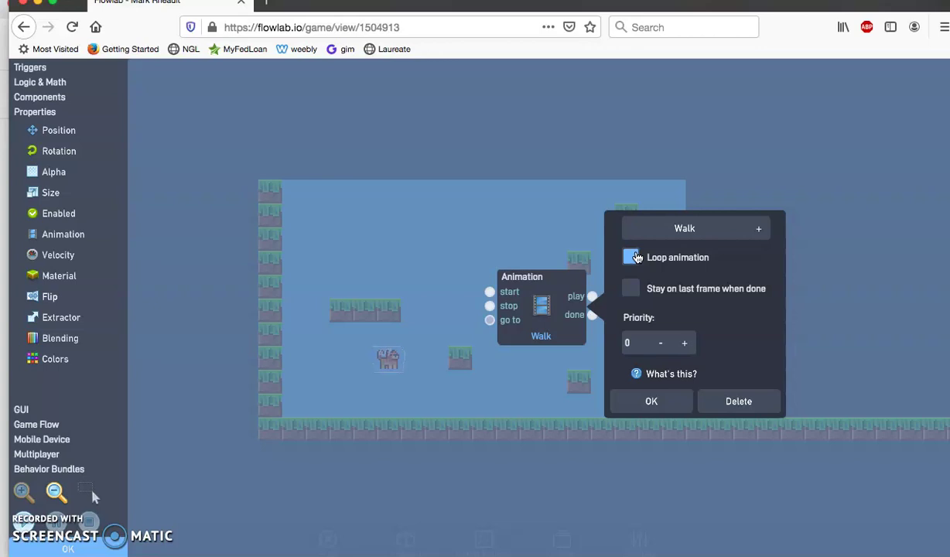
left_click(641, 408)
Step: Delete the Walk Animation block from the top level of the cat's behaviors
left_click(55, 492)
left_click(700, 264)
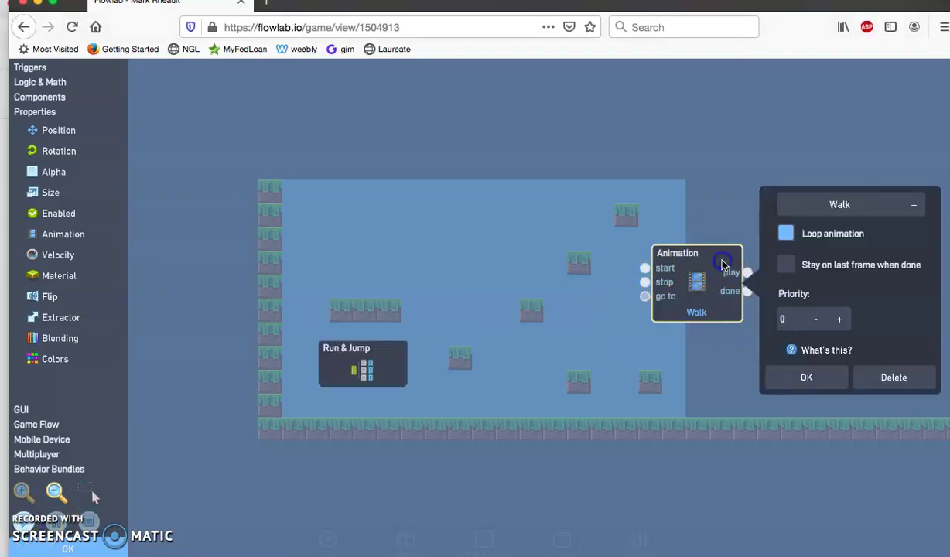
left_click(886, 377)
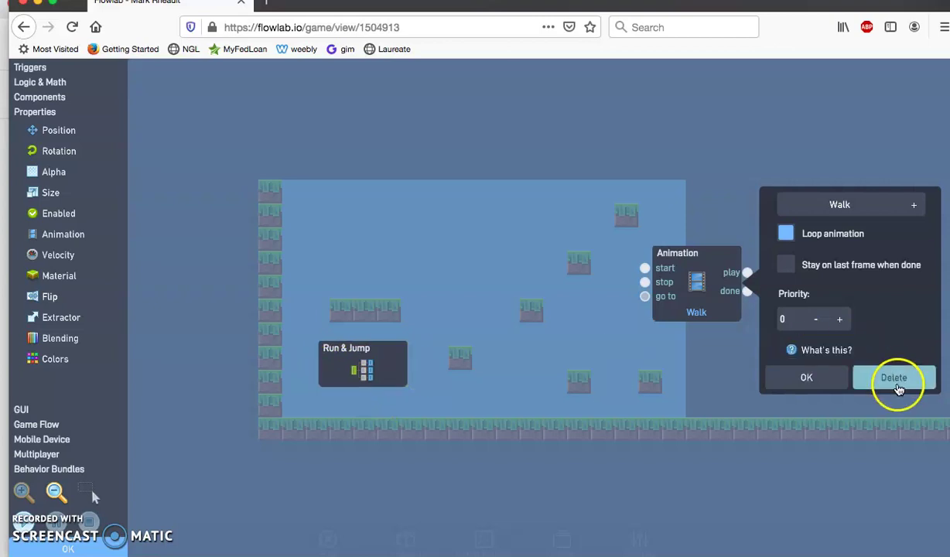
left_click(895, 378)
left_click(607, 202)
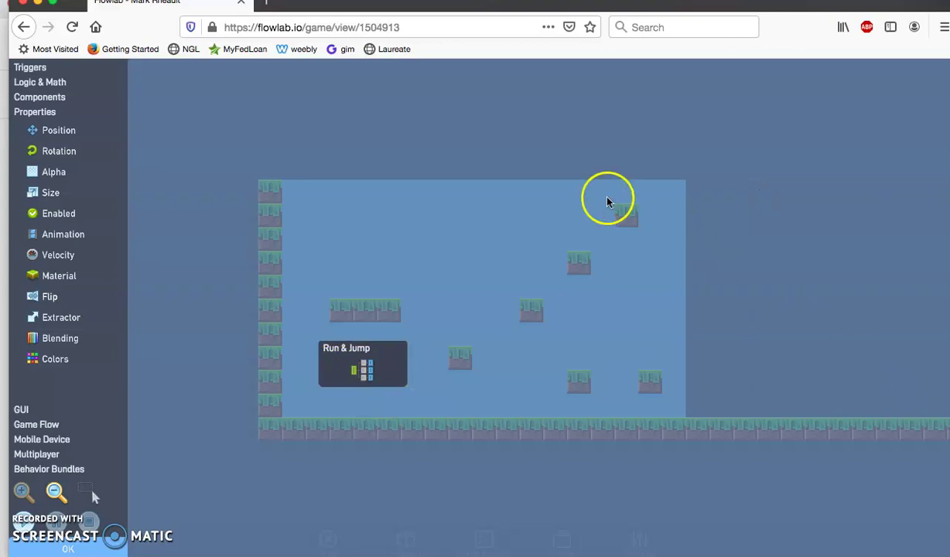
Step: Move the Run & Jump bundle higher on the canvas and open its behavior graph
left_click_drag(335, 363, 364, 221)
left_click(390, 242)
left_click(390, 242)
left_click(409, 215)
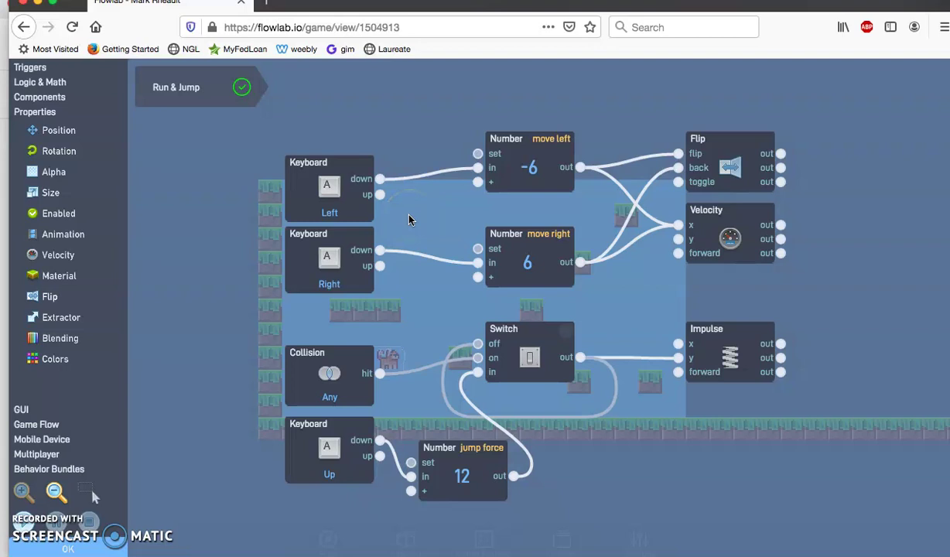
Step: Examine how the Left and Right Keyboard blocks connect to the move left and move right Number blocks
left_click(313, 183)
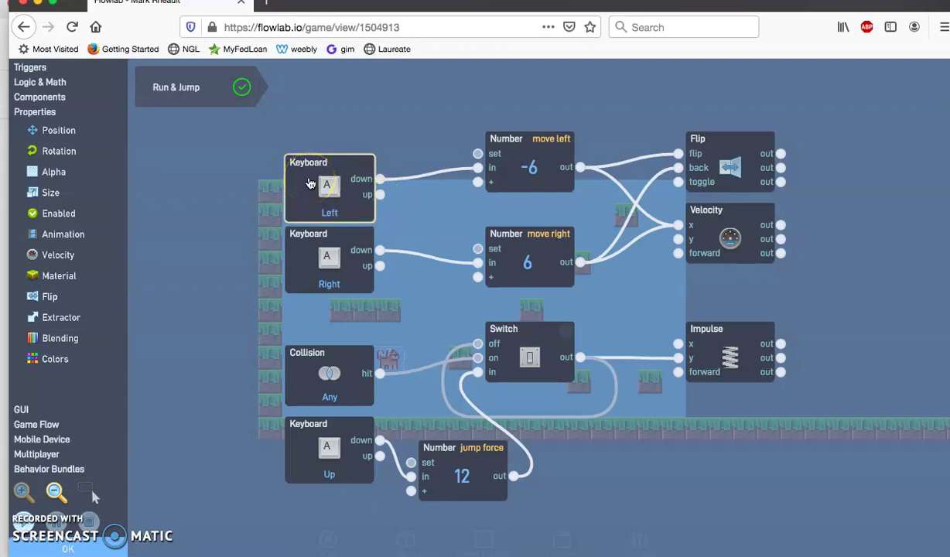
left_click(499, 169)
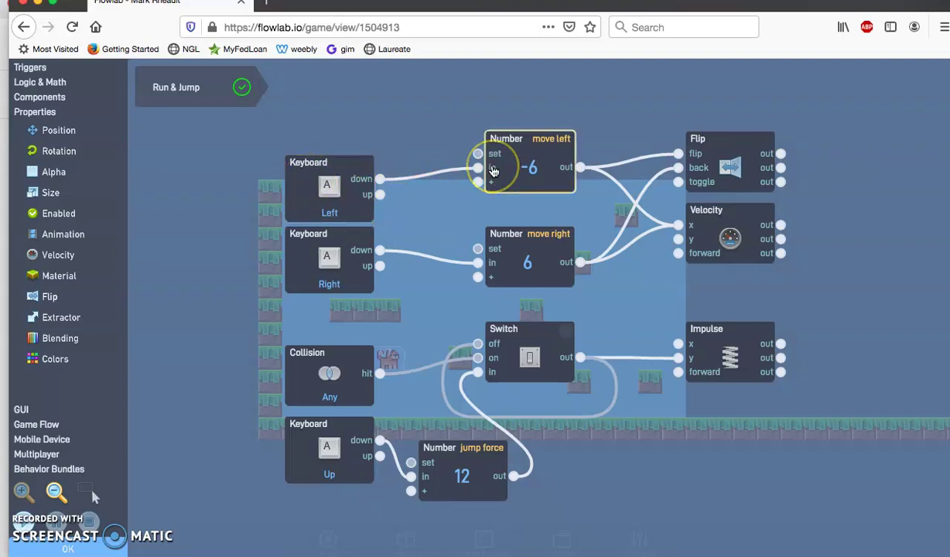
left_click(314, 181)
left_click(510, 167)
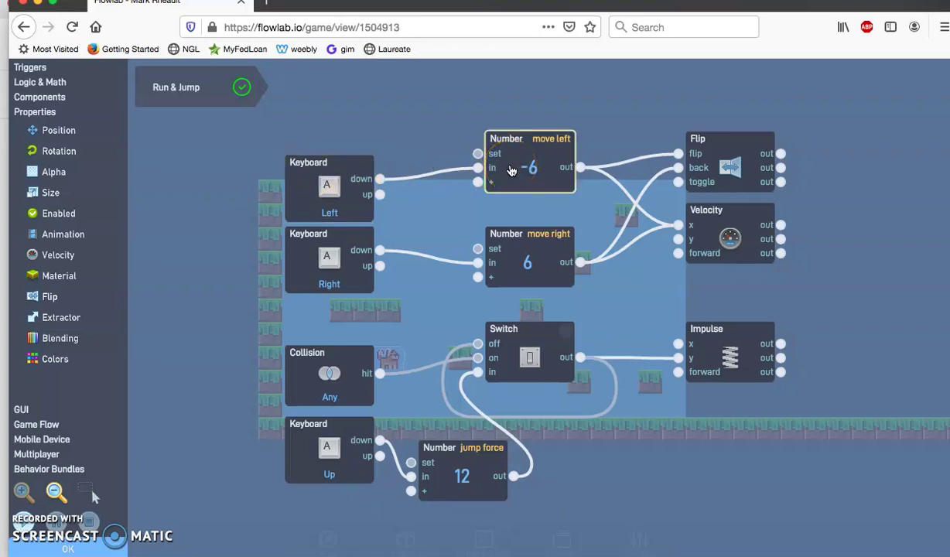
left_click(463, 95)
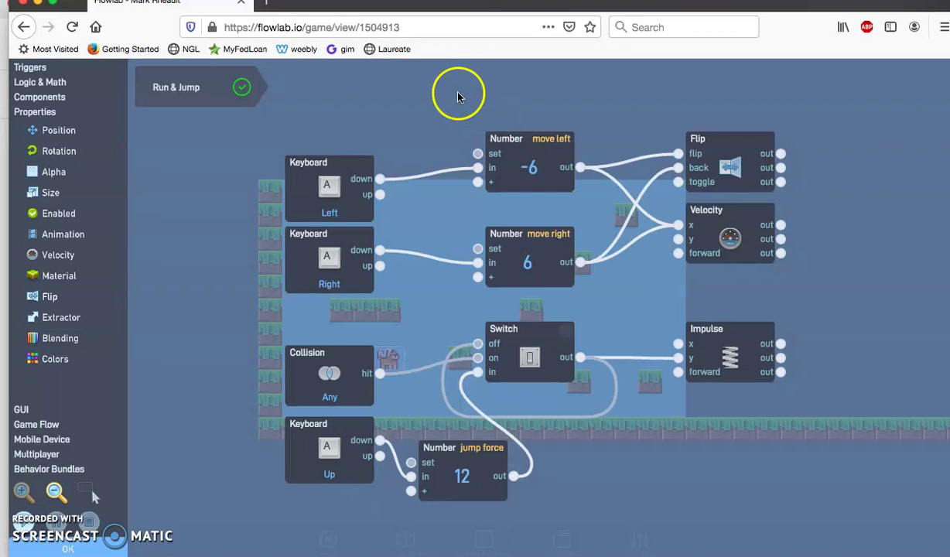
left_click(329, 281)
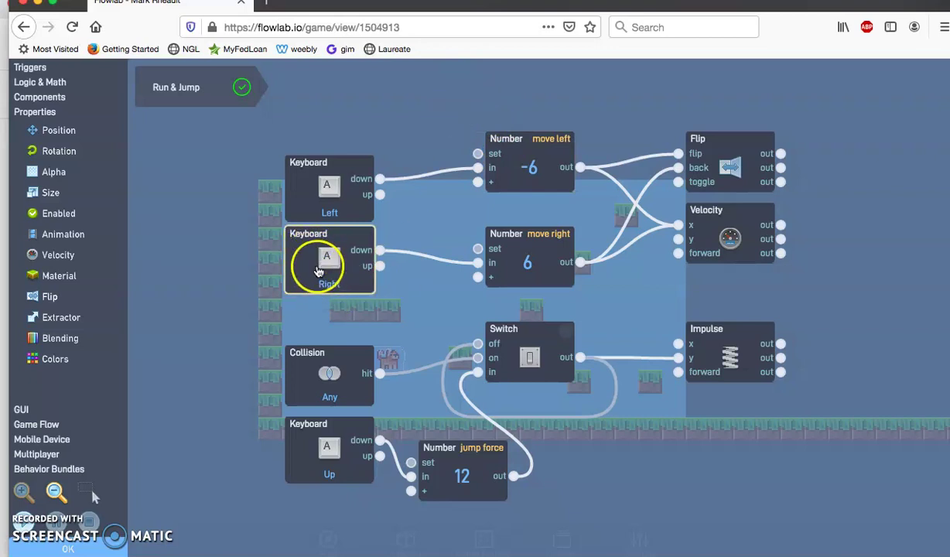
left_click(540, 270)
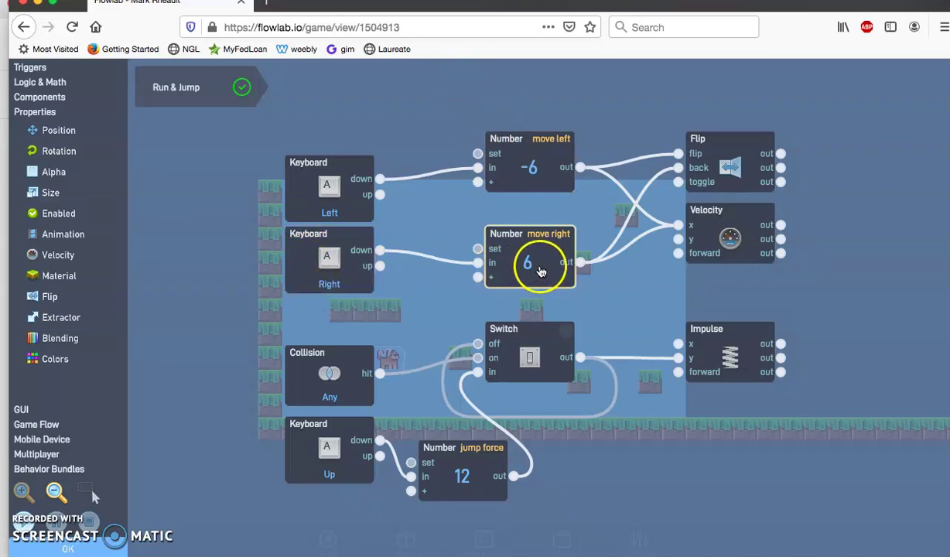
Step: Examine how the Number, Flip, Velocity, Collision, Switch and jump force blocks work together in the Run & Jump graph
left_click(524, 139)
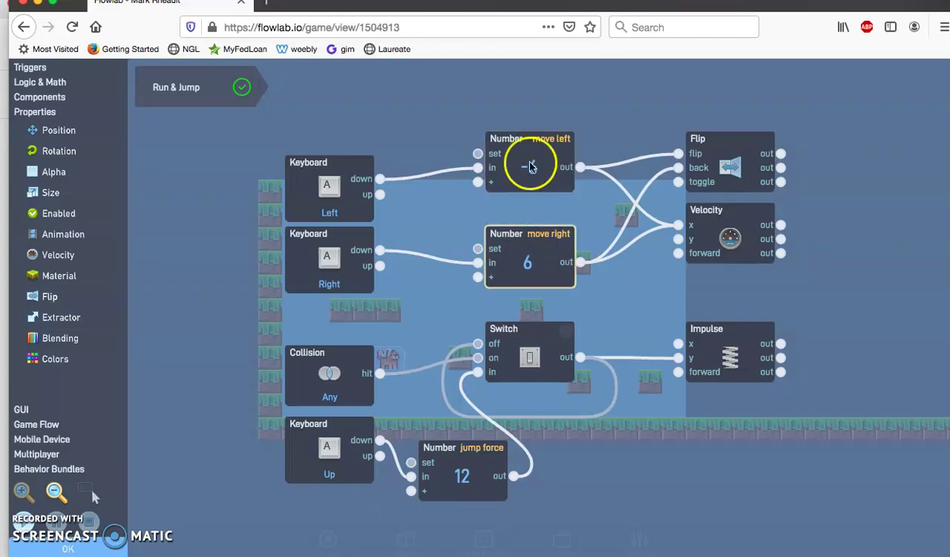
left_click(530, 235)
left_click(691, 149)
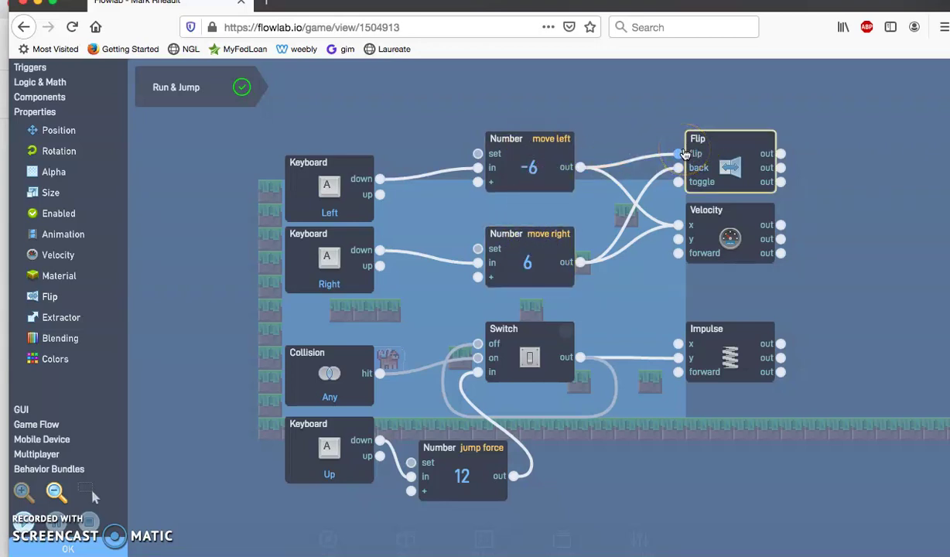
left_click(630, 307)
left_click(330, 365)
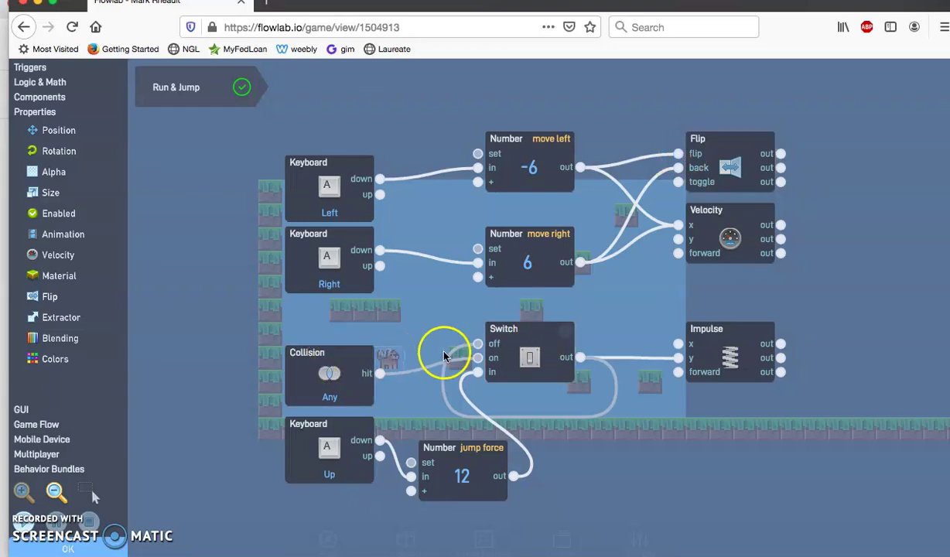
left_click(530, 350)
left_click(594, 339)
left_click(457, 478)
left_click(428, 388)
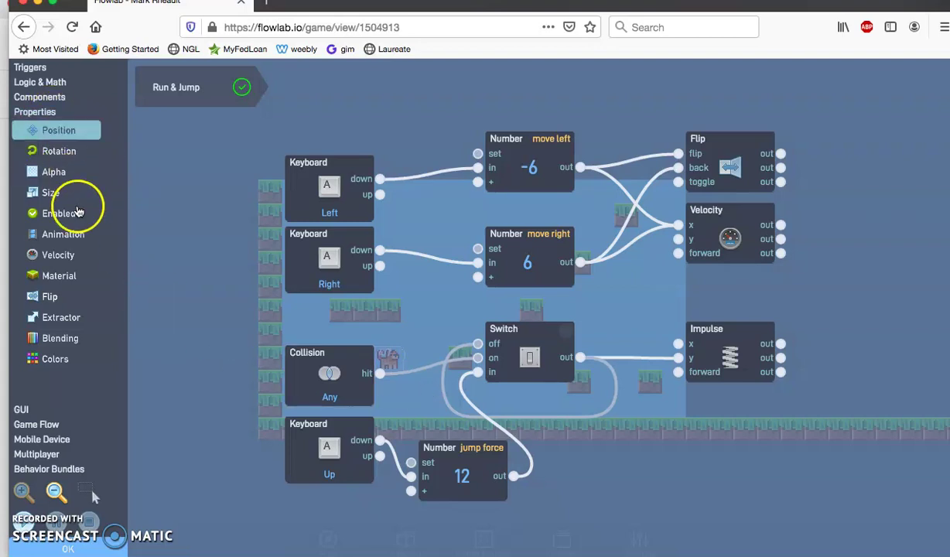
Step: Add an Animation property block for Walk to the Run & Jump graph and place it above the Left Keyboard block
left_click(64, 236)
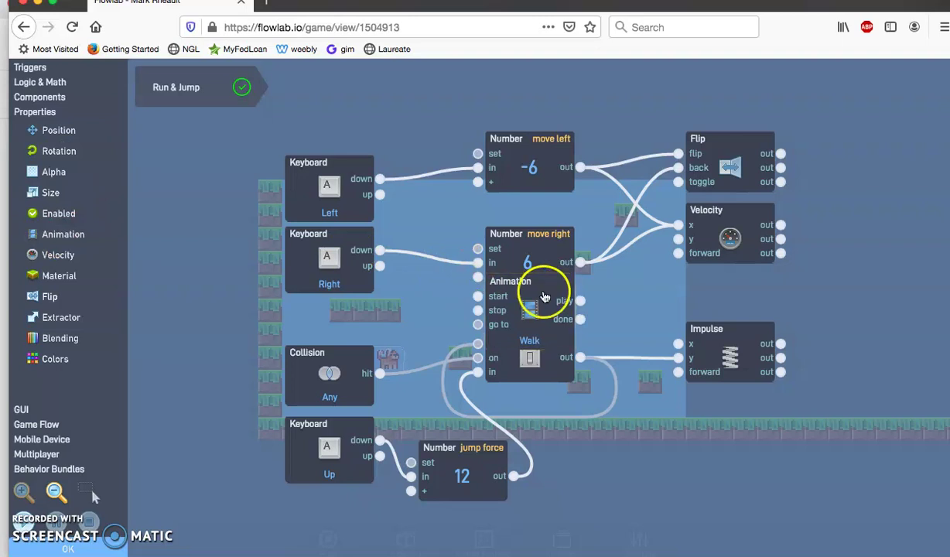
left_click_drag(544, 296, 432, 91)
left_click(318, 184)
left_click_drag(292, 193, 254, 179)
Step: Move the two movement Number blocks and the Flip and Velocity blocks away from the Keyboard blocks to open a gap
left_click_drag(486, 167, 659, 130)
left_click(539, 243)
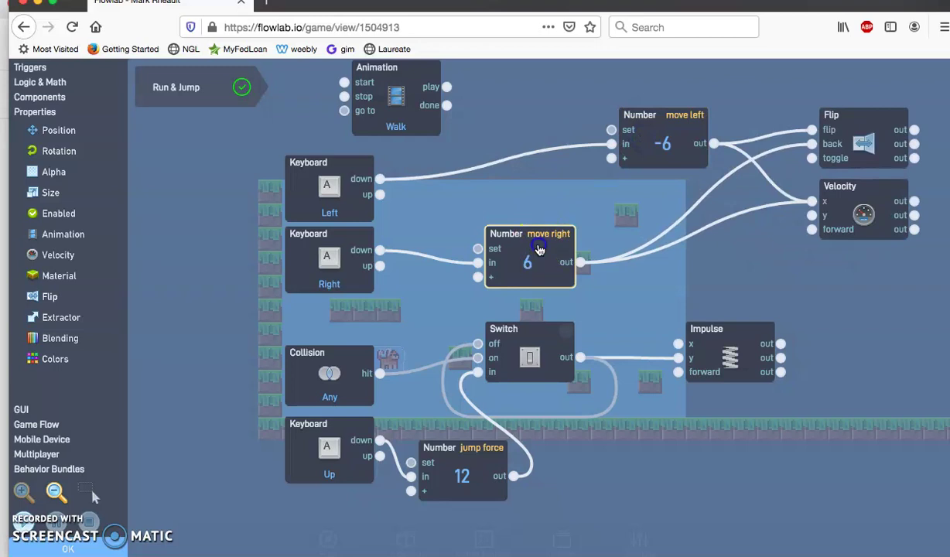
left_click_drag(540, 249, 676, 248)
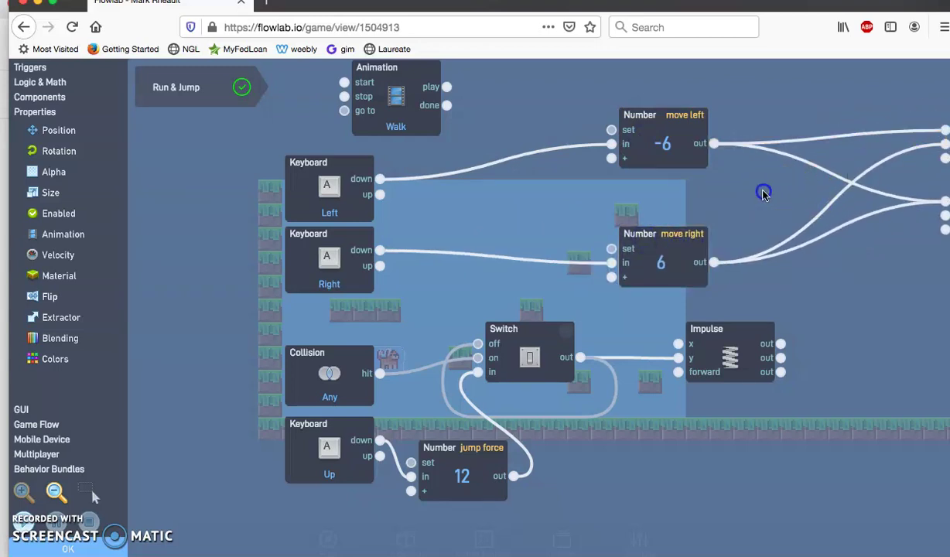
left_click_drag(763, 193, 646, 199)
left_click_drag(873, 147, 739, 147)
left_click_drag(874, 203, 741, 227)
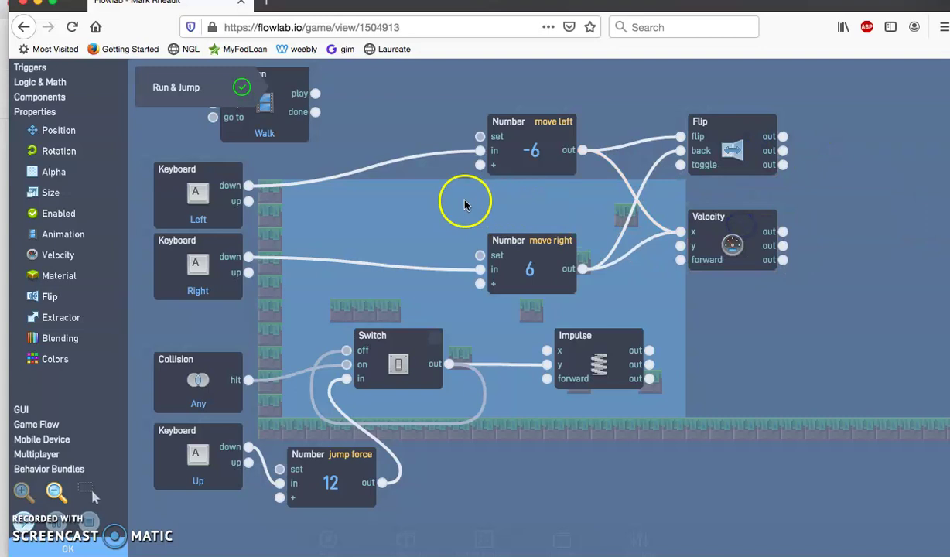
Step: Place the Walk Animation block in the gap between the Keyboard blocks and the movement Number blocks
left_click_drag(464, 204, 452, 186)
left_click(473, 117)
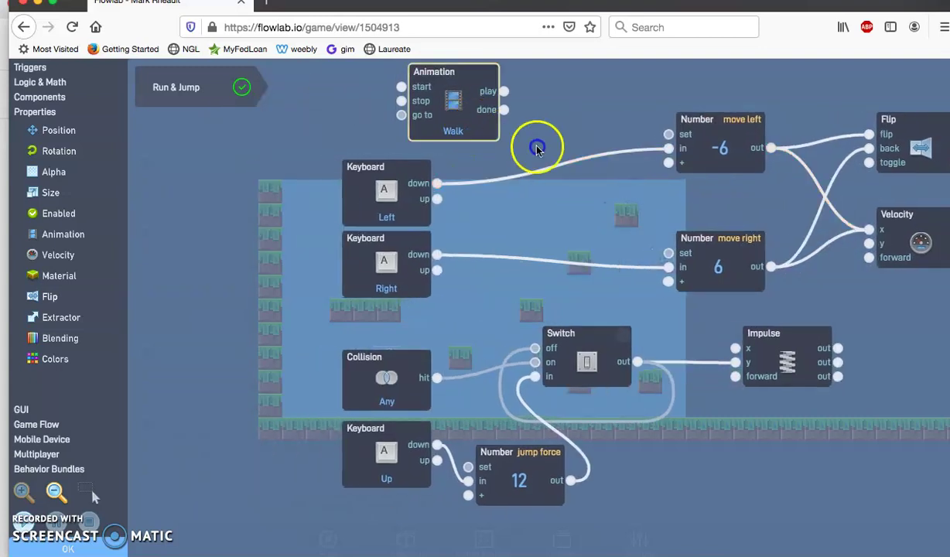
left_click_drag(538, 149, 589, 234)
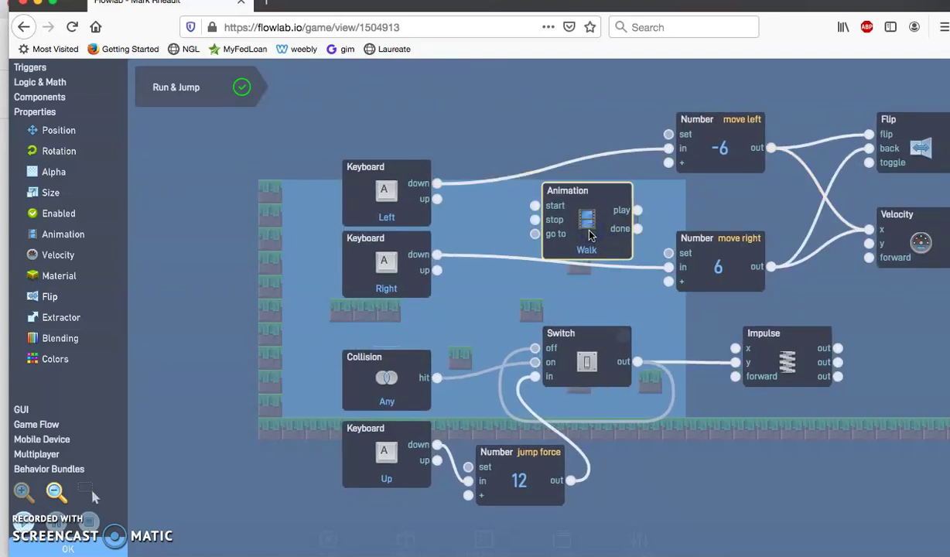
Step: Connect the Left Keyboard block's down output to the Walk Animation's start input and its up output to stop
left_click(405, 165)
left_click(405, 275)
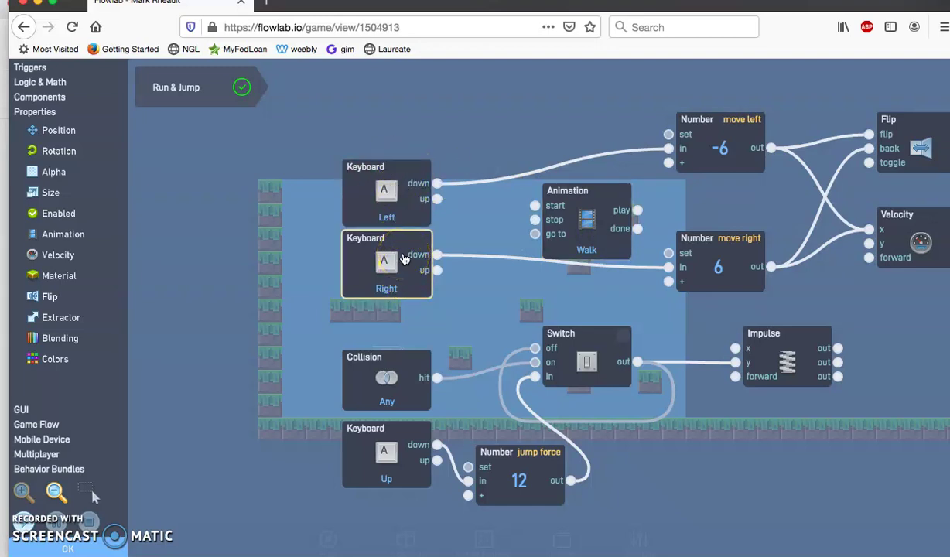
left_click(435, 186)
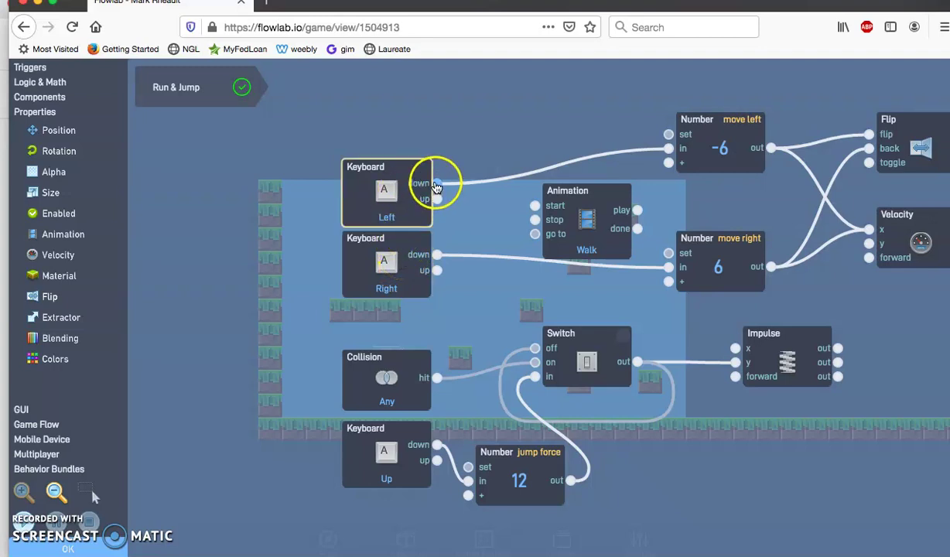
left_click_drag(436, 186, 534, 205)
left_click(422, 189)
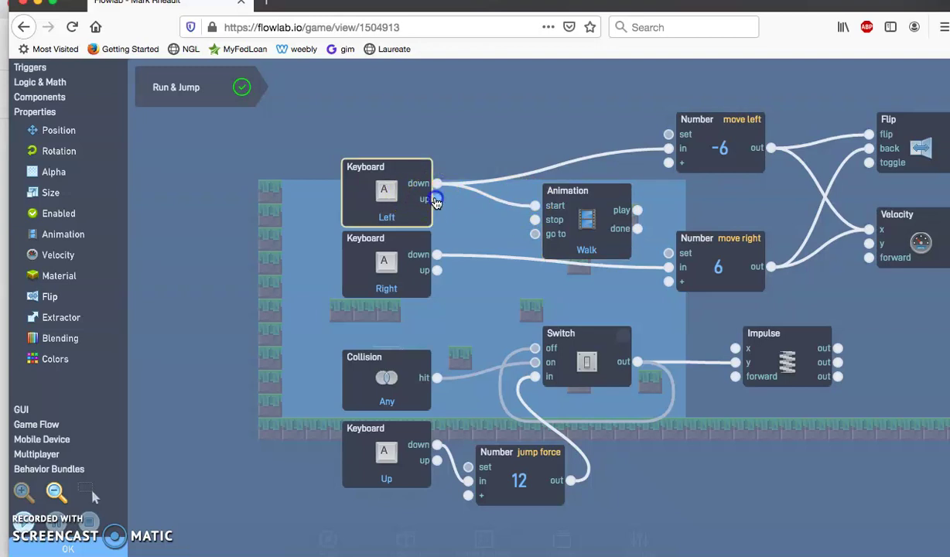
left_click_drag(444, 200, 534, 220)
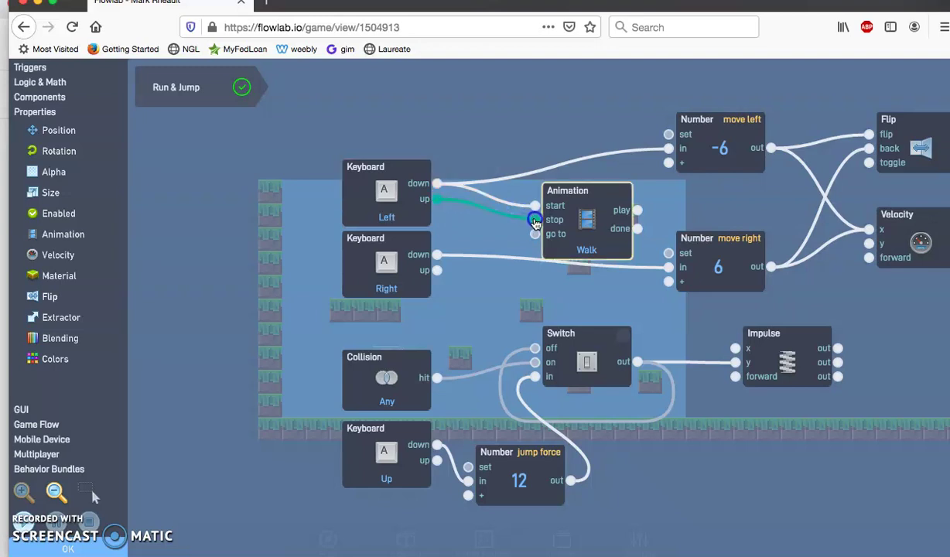
Step: Connect the Right Keyboard block's down output to the Walk Animation's start input and its up output to stop
left_click(434, 259)
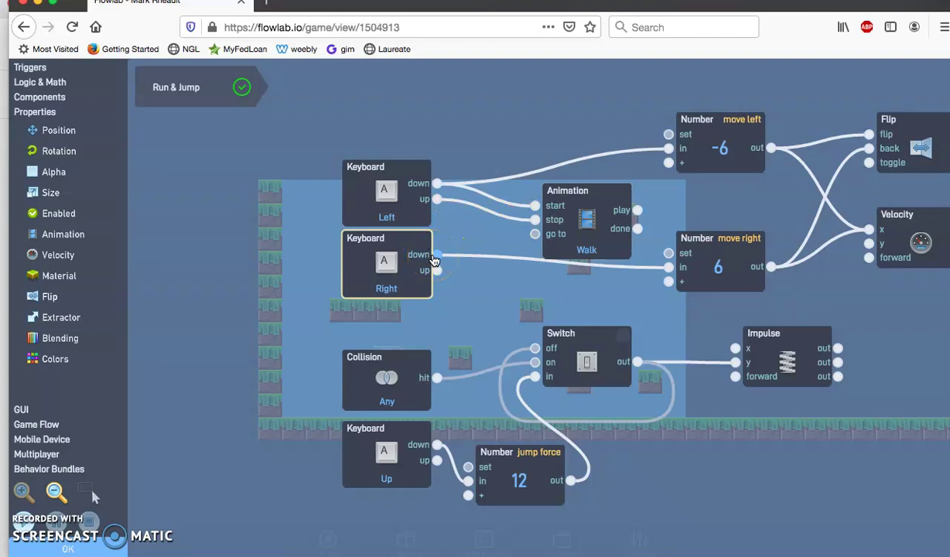
left_click_drag(436, 255, 530, 206)
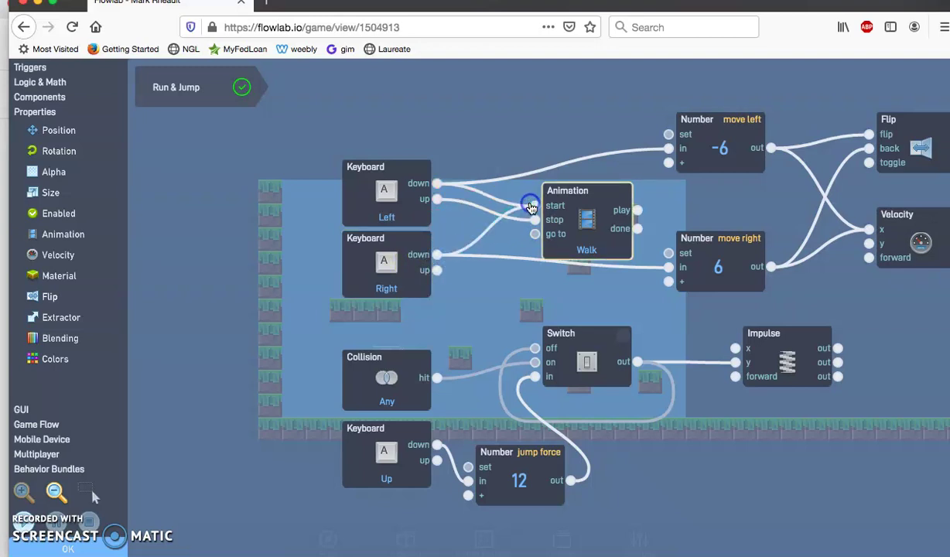
left_click(403, 250)
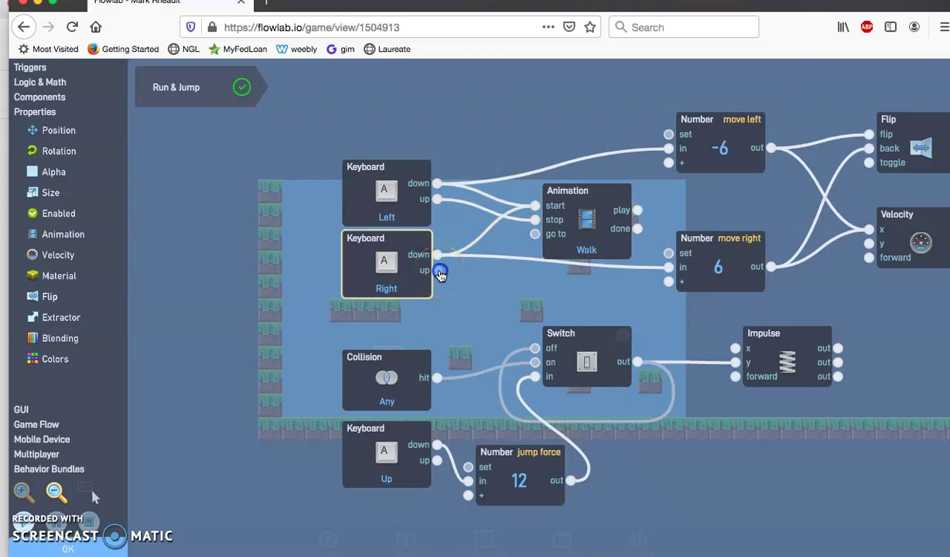
left_click_drag(456, 267, 532, 220)
left_click(435, 275)
left_click_drag(438, 273, 535, 220)
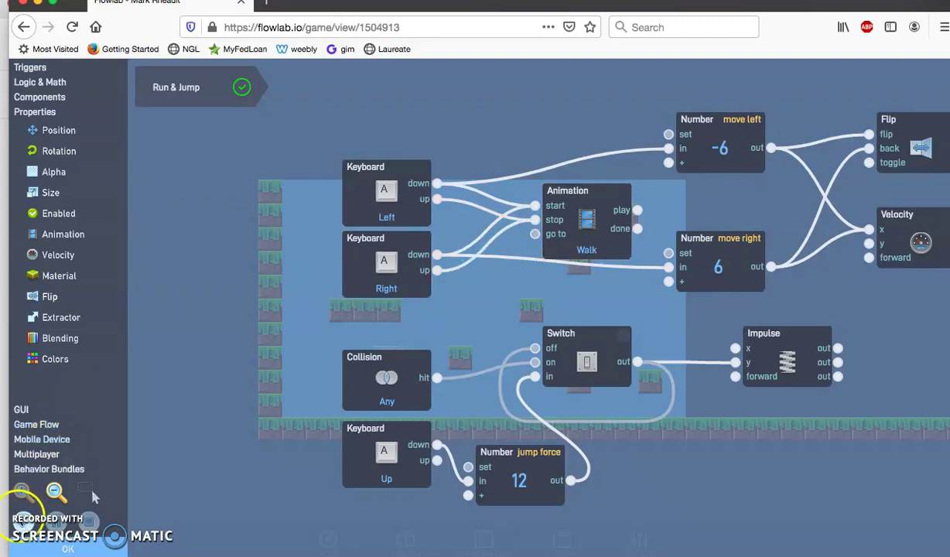
Step: Run the game and walk the cat right and left and jump to test the Walk animation and signal flow
left_click(121, 481)
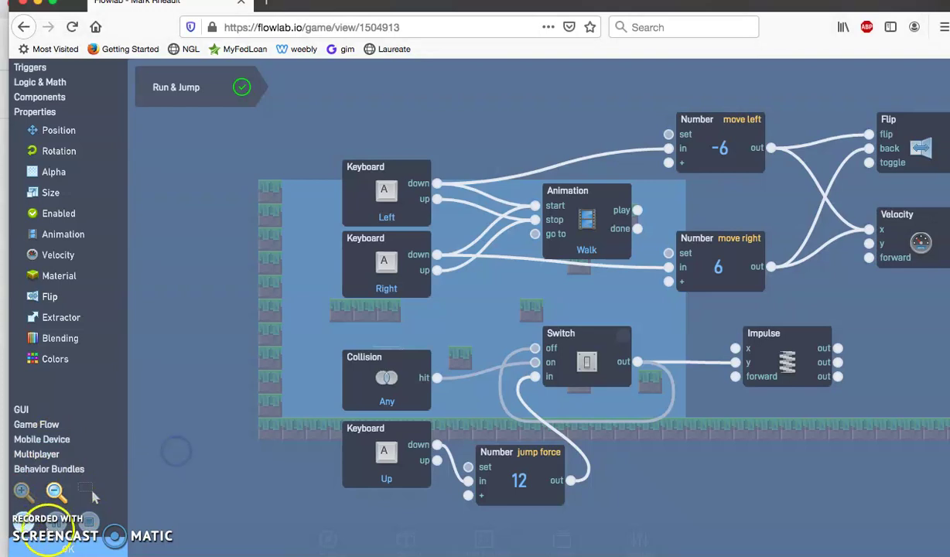
left_click(18, 530)
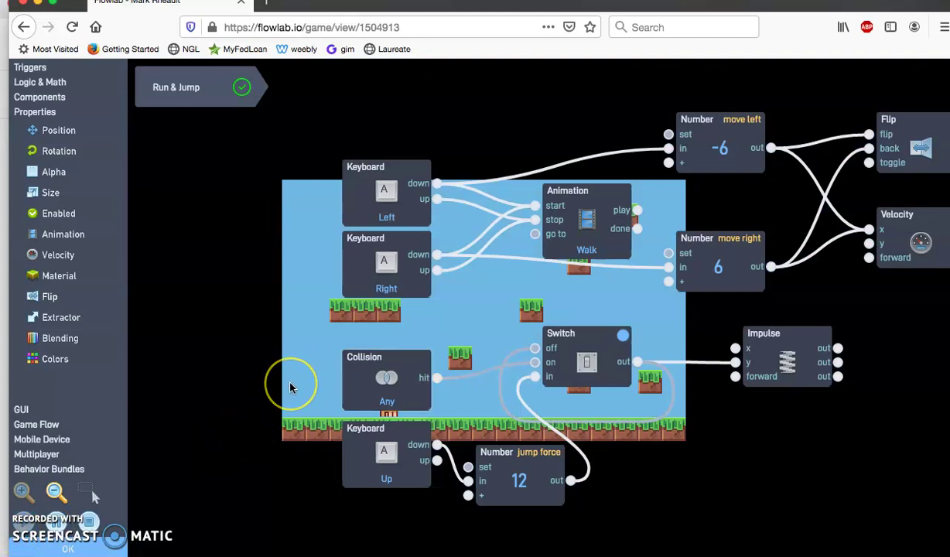
key("Right")
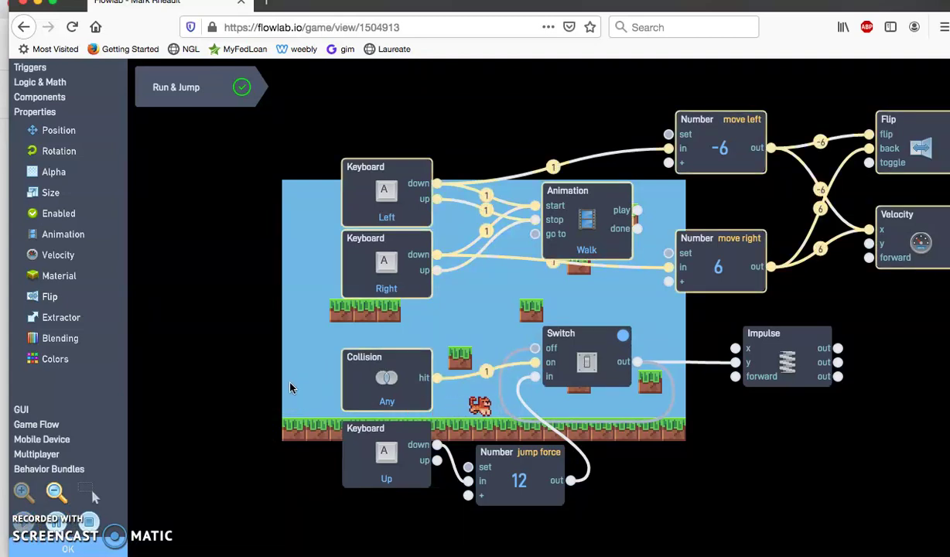
key("Right")
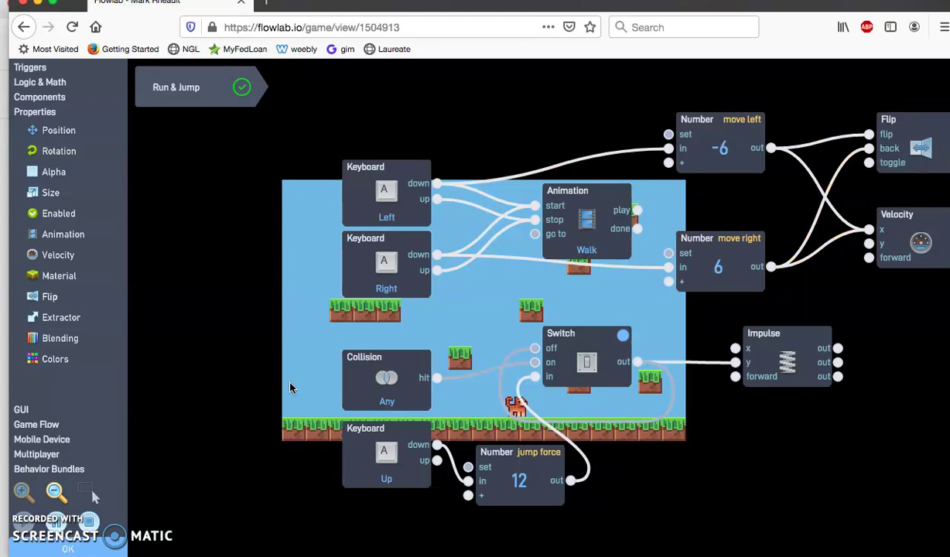
key("Left")
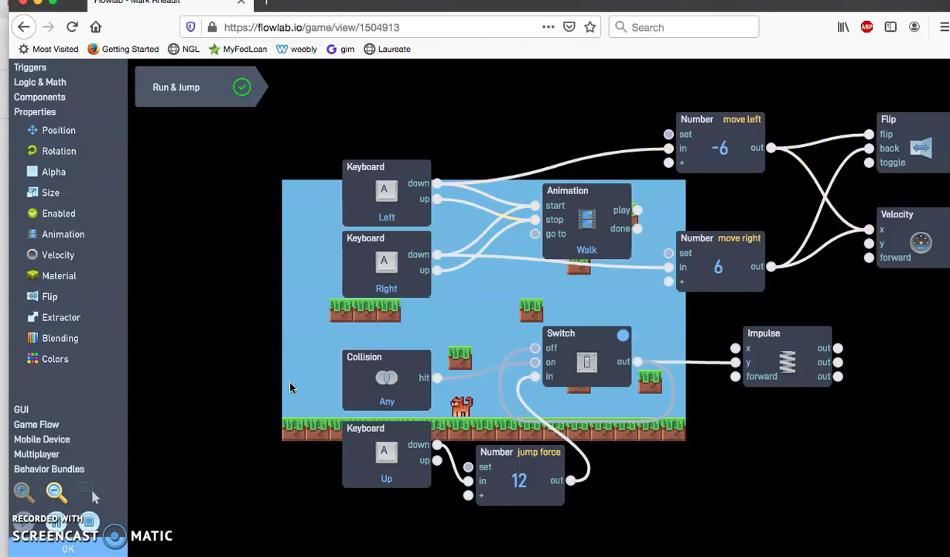
key("Right")
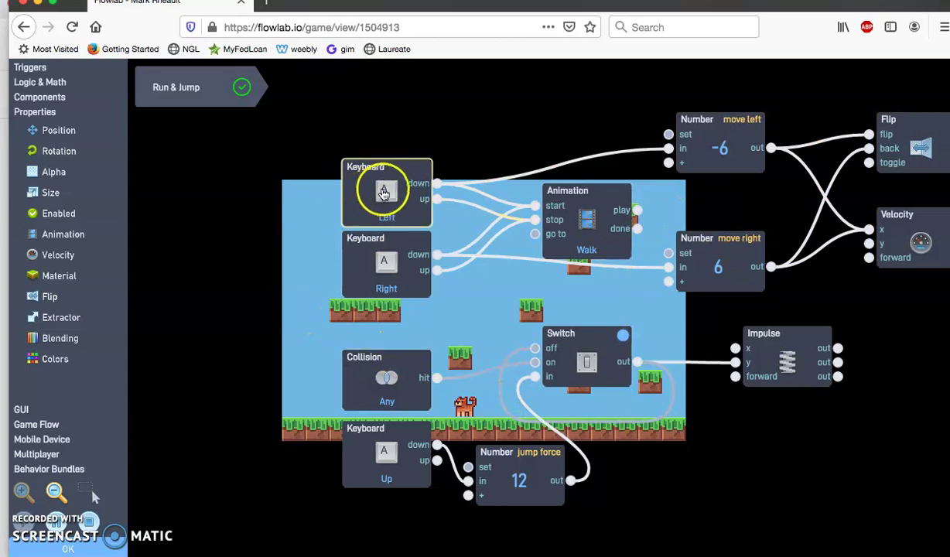
left_click(386, 192)
key("Left")
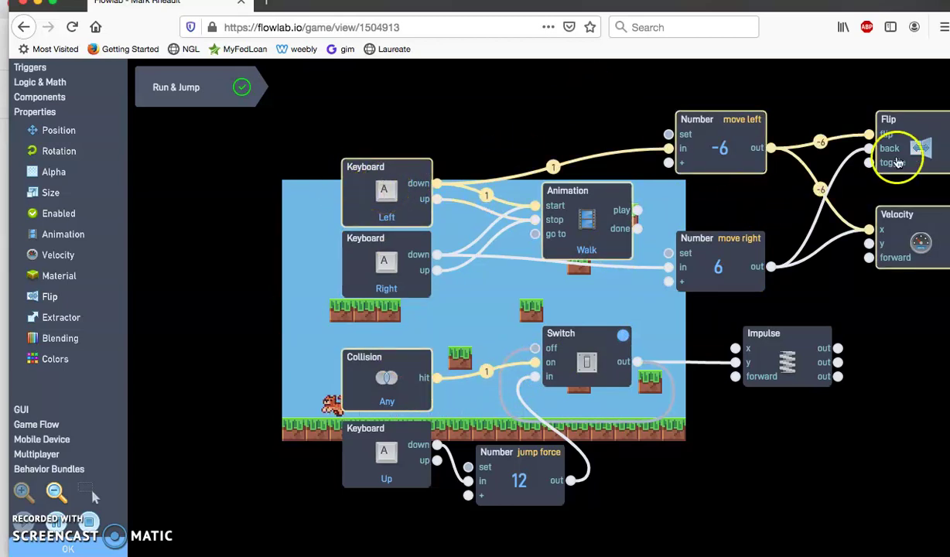
key("Right")
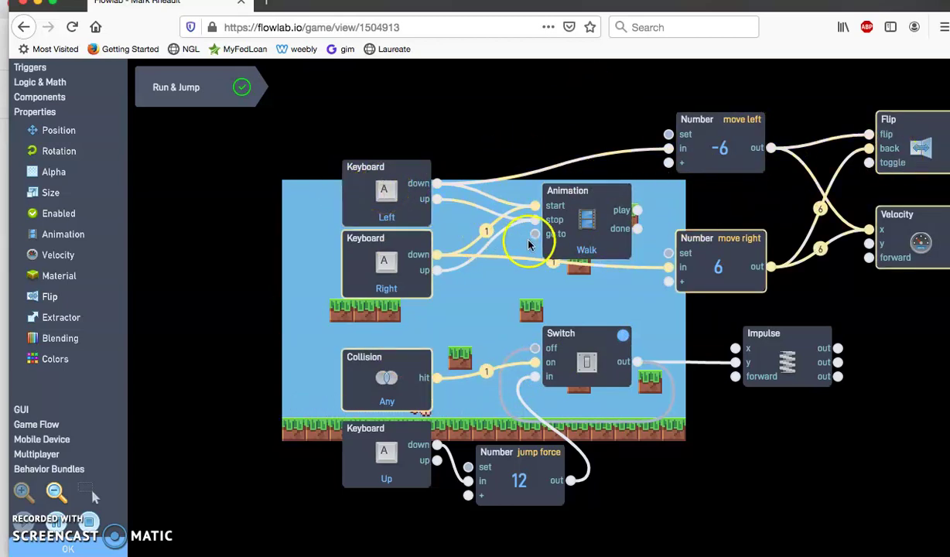
key("Up")
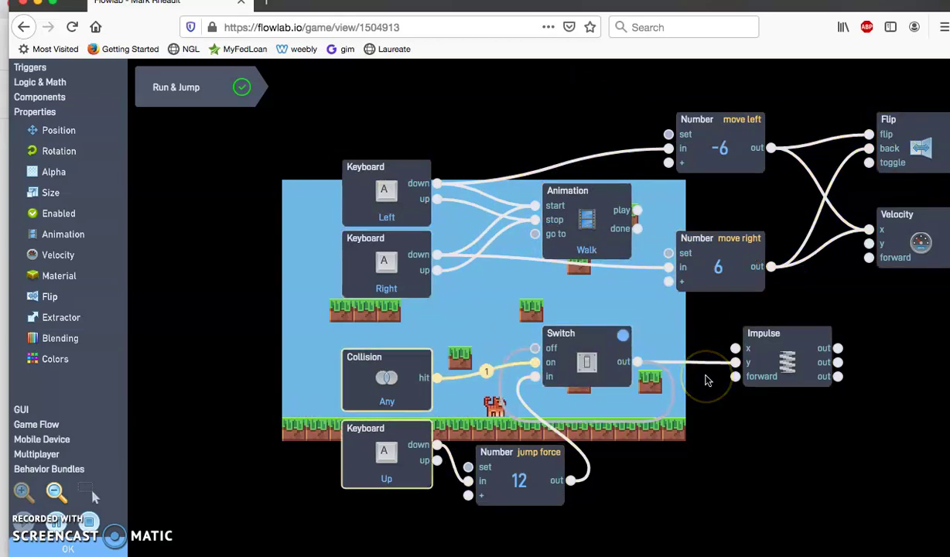
Step: End the test run, leave the cat's behavior graph and close its settings to return to the level
left_click(621, 336)
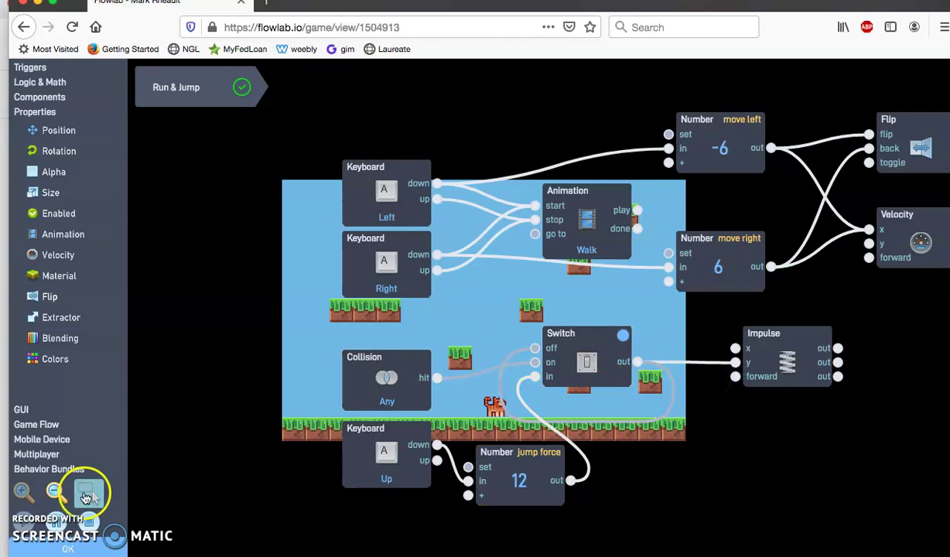
left_click(90, 521)
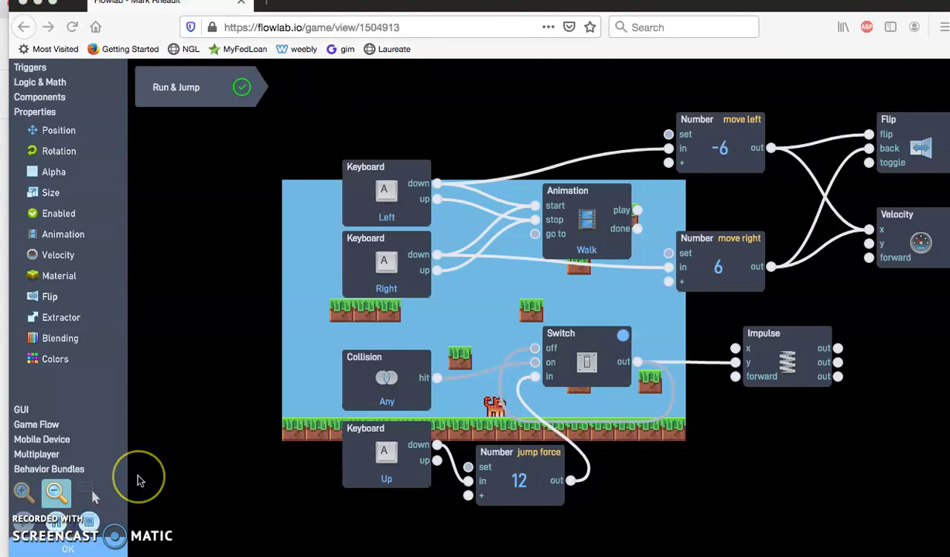
left_click(89, 525)
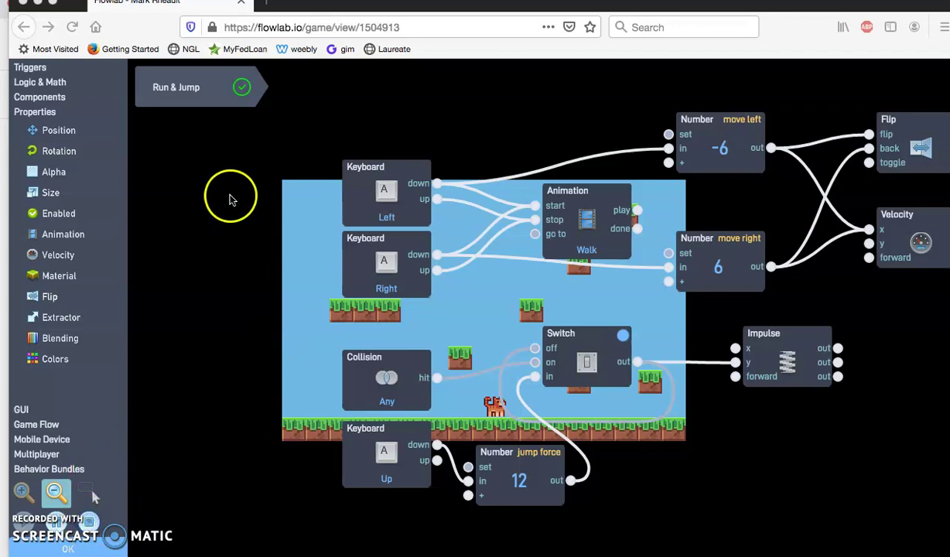
left_click(159, 163)
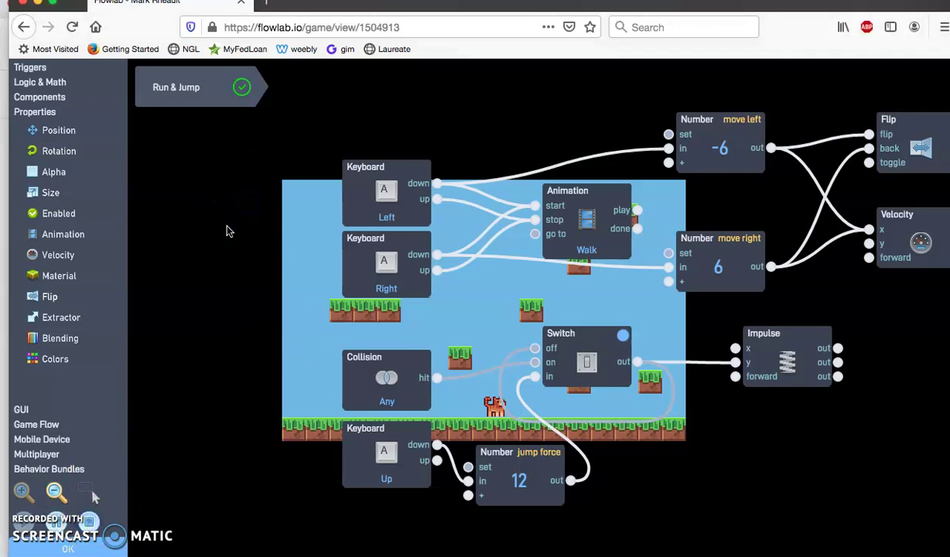
key("Right")
key("Left")
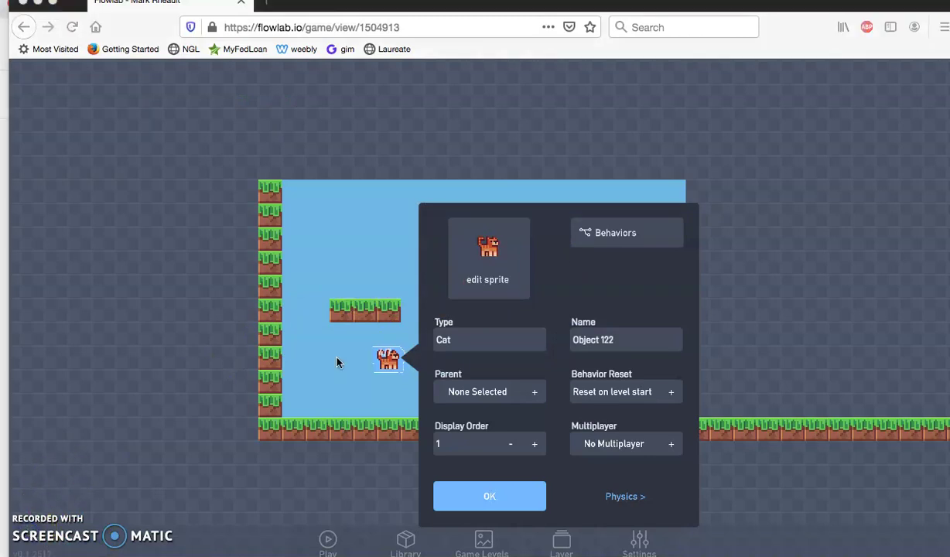
left_click(488, 498)
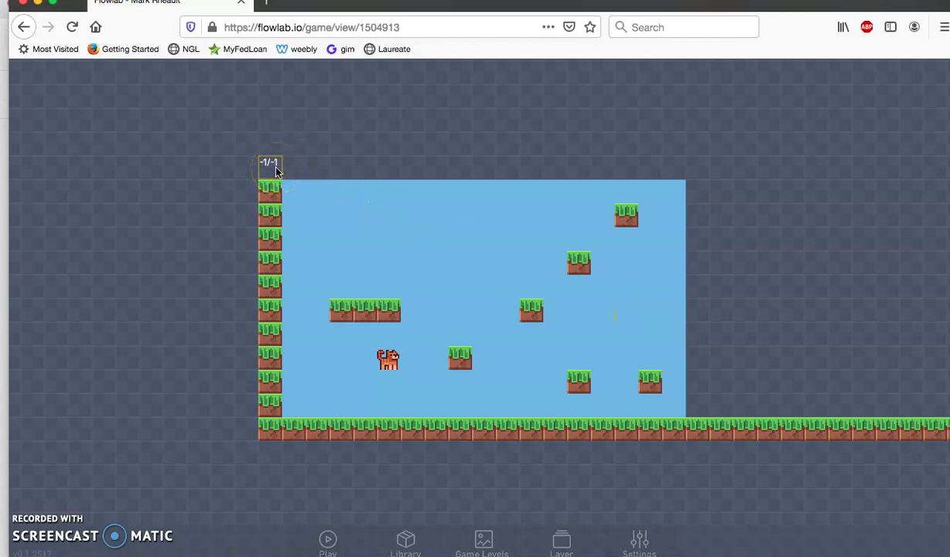
Step: Clone the grass block upward to extend the level's left wall above the sky area
left_click_drag(276, 172, 201, 306)
left_click(194, 263)
left_click(168, 246)
left_click(194, 243)
left_click_drag(195, 225, 196, 78)
Step: Clone grass blocks up the left wall until it rises eight blocks above the sky area
left_click(267, 285)
left_click_drag(291, 248, 443, 273)
left_click_drag(591, 275, 551, 290)
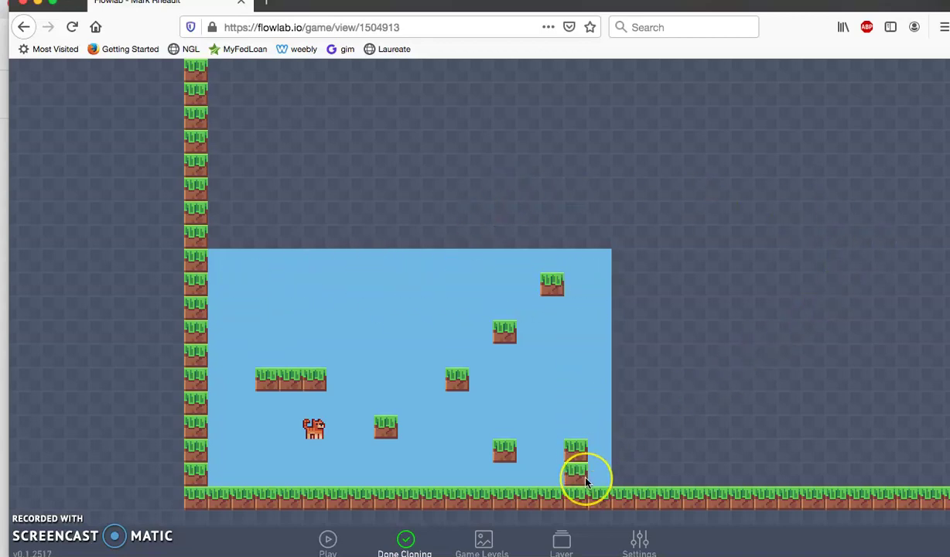
left_click_drag(585, 482, 327, 138)
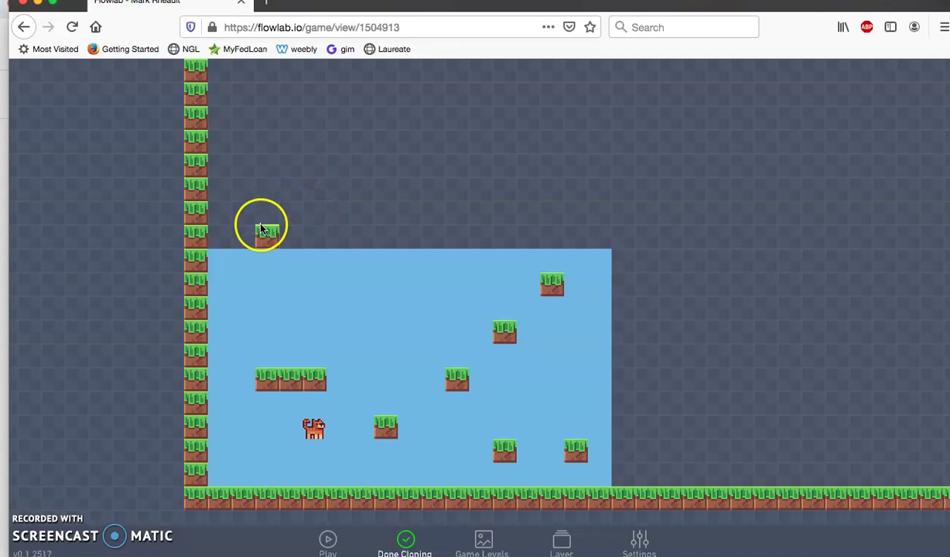
Step: Clone grass blocks rightward from the top of the left wall to form a ceiling row, and finish cloning
left_click_drag(262, 229, 220, 74)
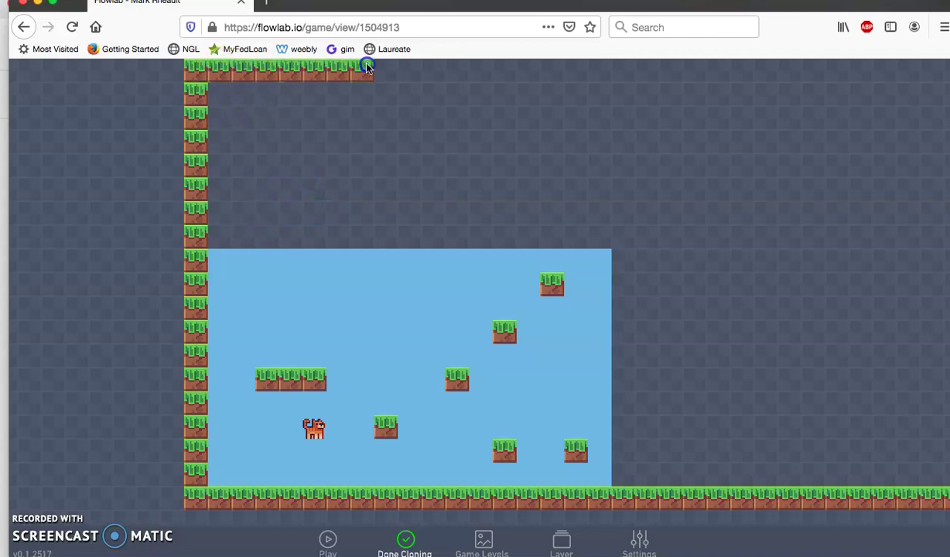
left_click_drag(395, 71, 574, 74)
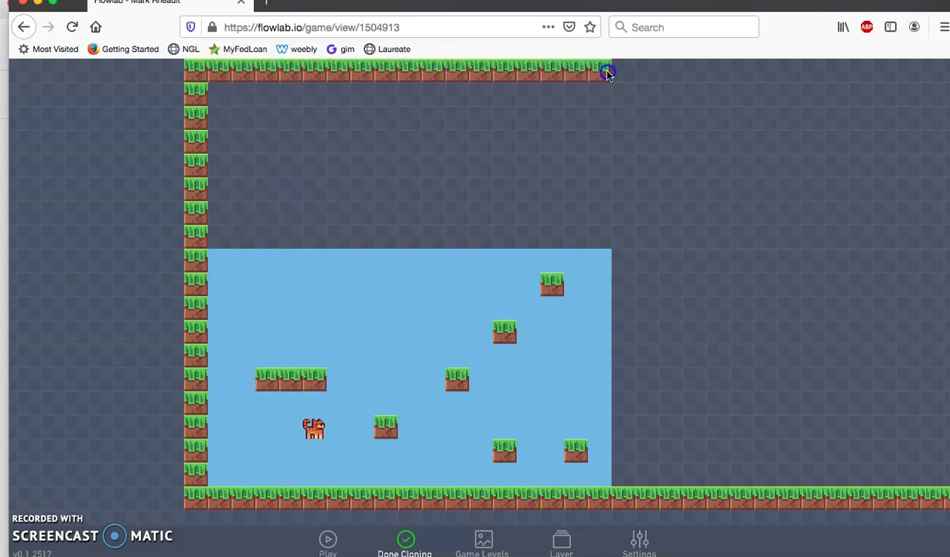
left_click_drag(727, 74, 937, 78)
left_click(694, 330)
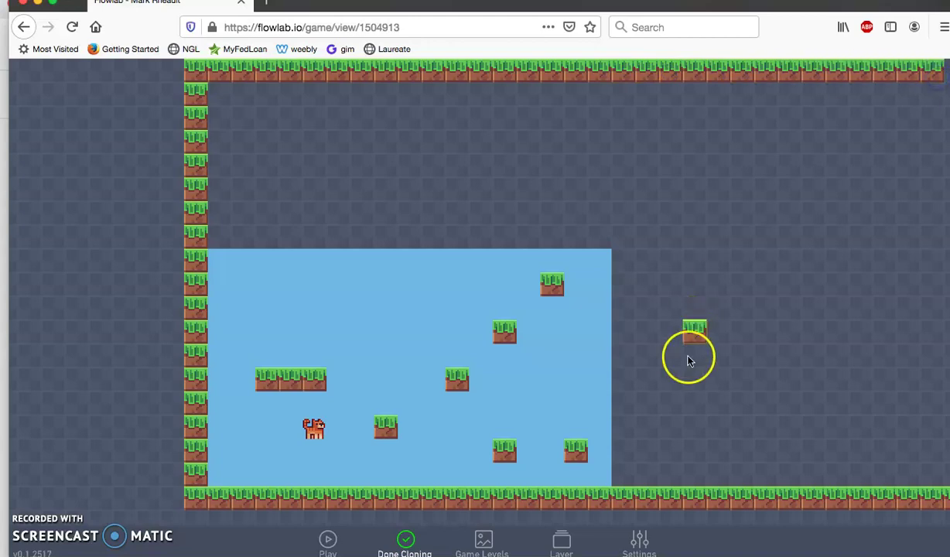
left_click(405, 542)
Step: Extend the ceiling further right with cloned grass blocks, including a four-block dip one row lower
left_click_drag(644, 433, 327, 447)
left_click(566, 97)
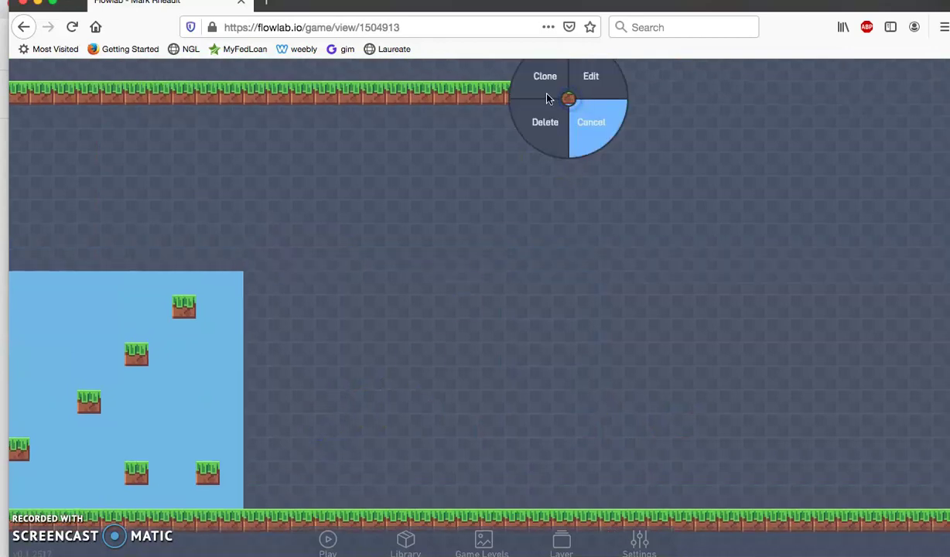
left_click(542, 85)
mouse_move(569, 94)
left_mouse_down()
mouse_move(790, 106)
mouse_move(896, 83)
mouse_move(941, 91)
left_mouse_up()
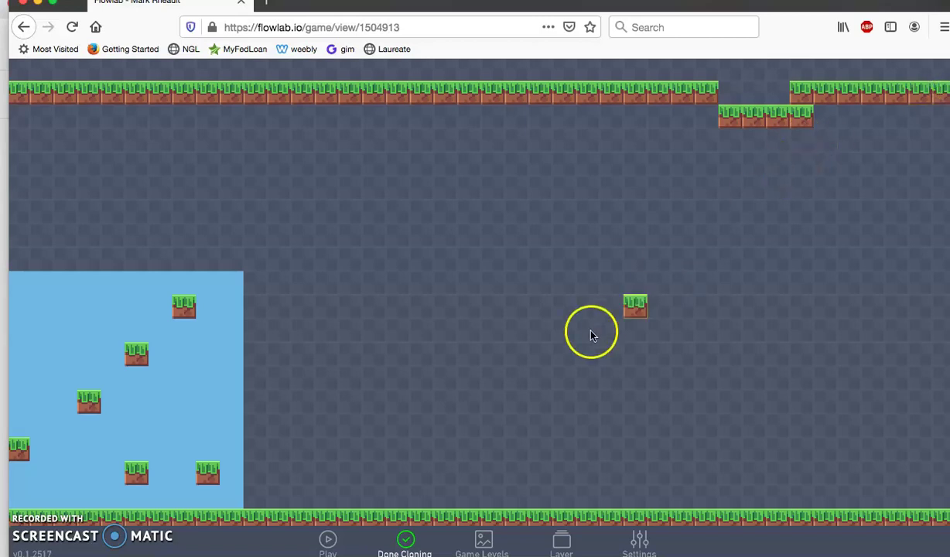
left_click(408, 544)
Step: Continue the grass ceiling from its right end and clone blocks down to the floor as the level's right wall
mouse_move(643, 357)
left_mouse_down()
mouse_move(383, 352)
mouse_move(155, 374)
mouse_move(120, 353)
mouse_move(40, 346)
left_mouse_up()
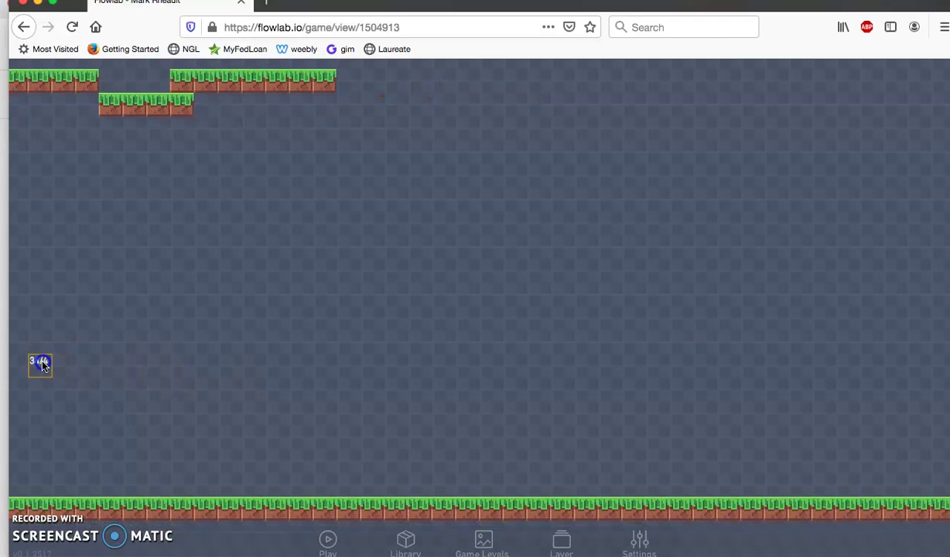
left_click(328, 89)
left_click(324, 75)
mouse_move(333, 77)
left_mouse_down()
mouse_move(911, 84)
mouse_move(911, 470)
left_mouse_up()
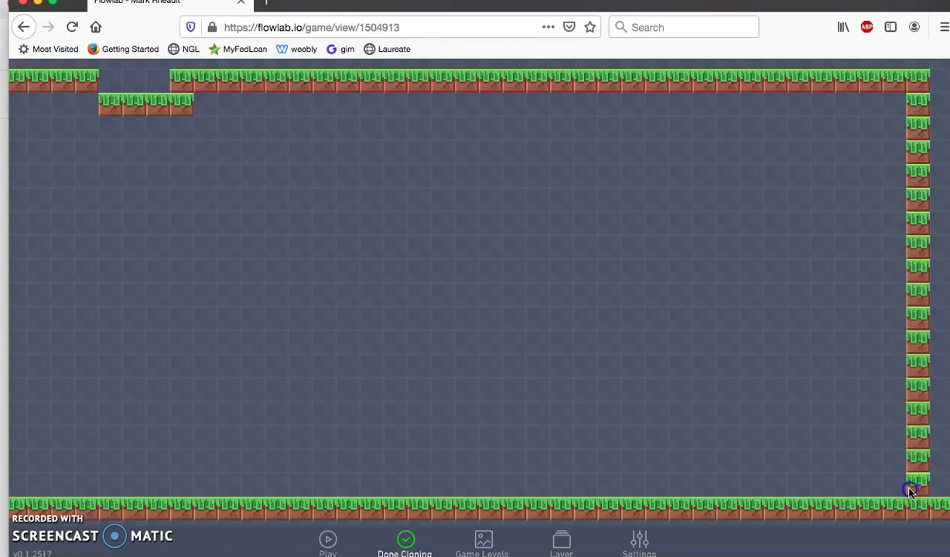
left_click(403, 537)
Step: Delete the surplus grass column and the leftover floor blocks outside the level's right wall
mouse_move(632, 433)
left_mouse_down()
mouse_move(332, 410)
mouse_move(364, 409)
left_mouse_up()
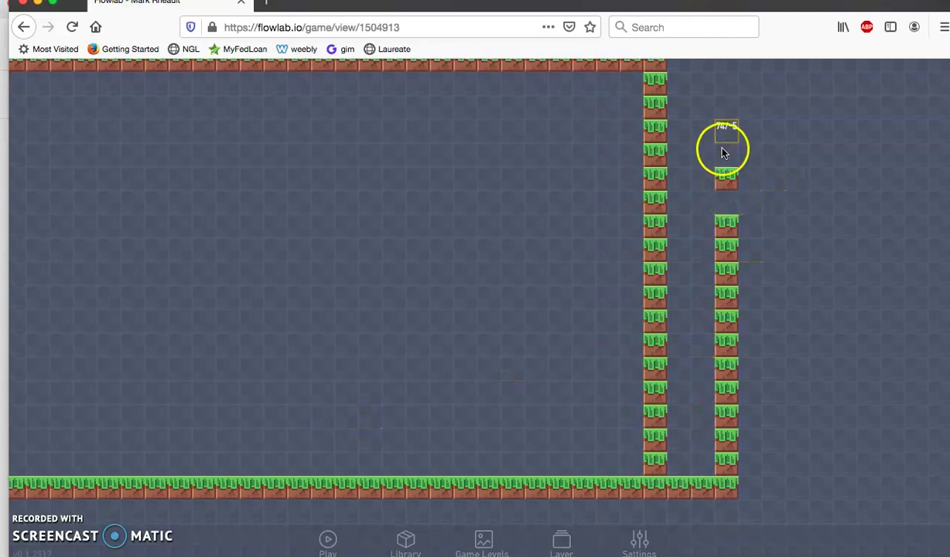
left_click(721, 227)
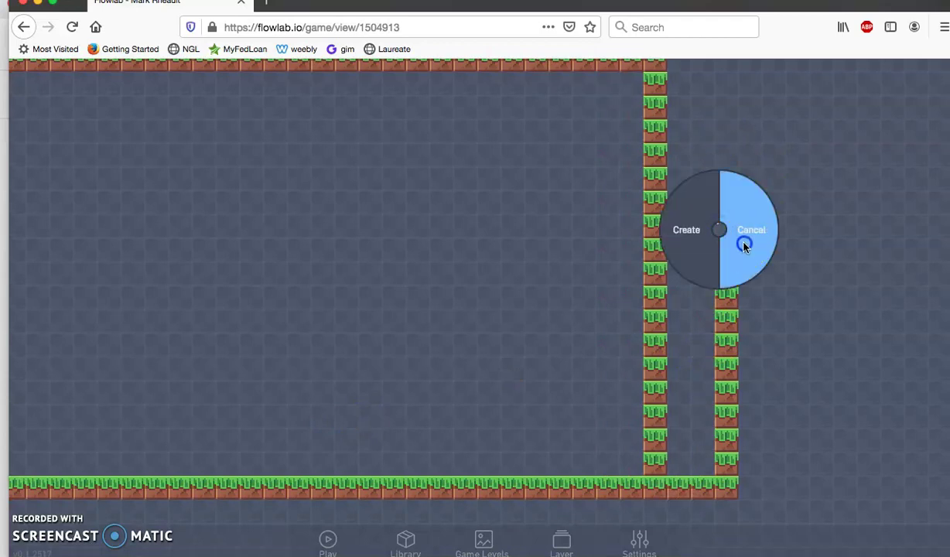
left_click(744, 246)
left_click(724, 271)
left_click(724, 299)
left_click(724, 319)
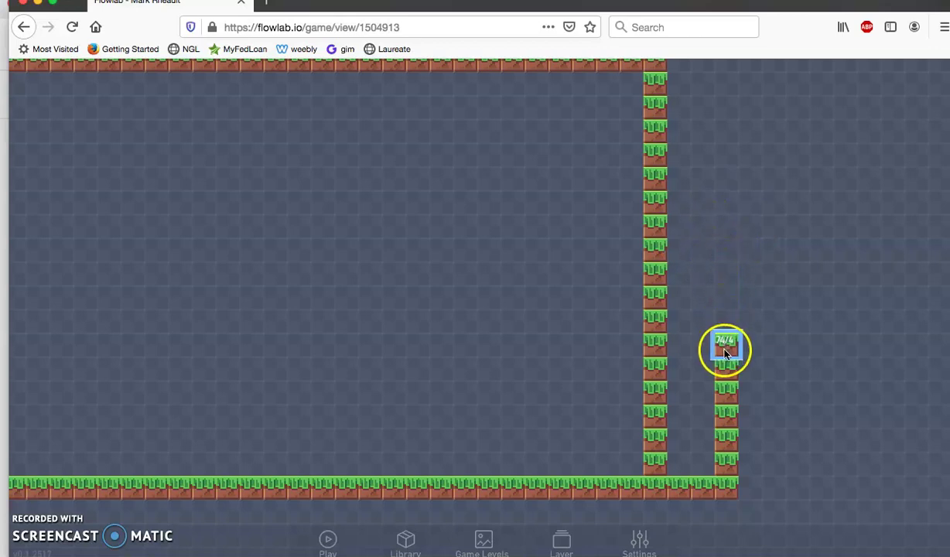
left_click(724, 342)
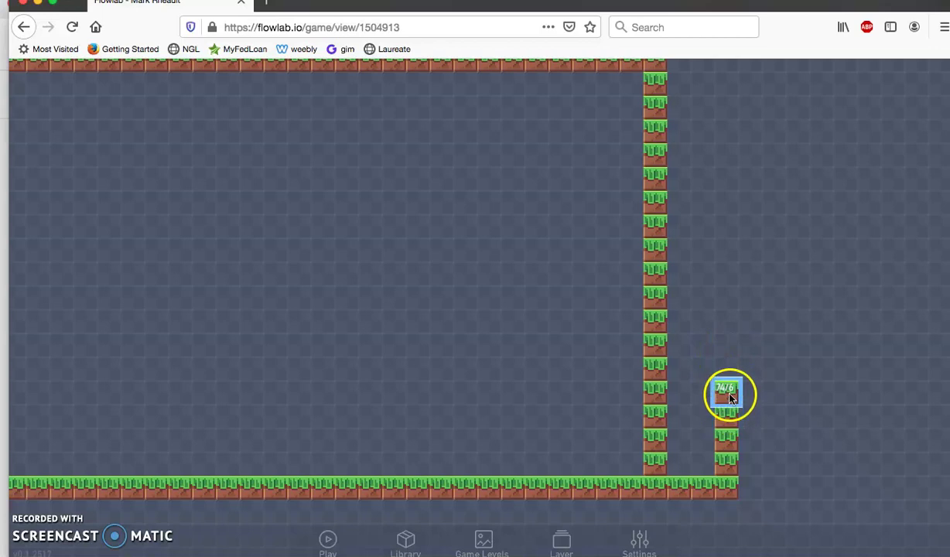
left_click(728, 392)
left_click(729, 415)
left_click(726, 436)
left_click(726, 457)
left_click(727, 486)
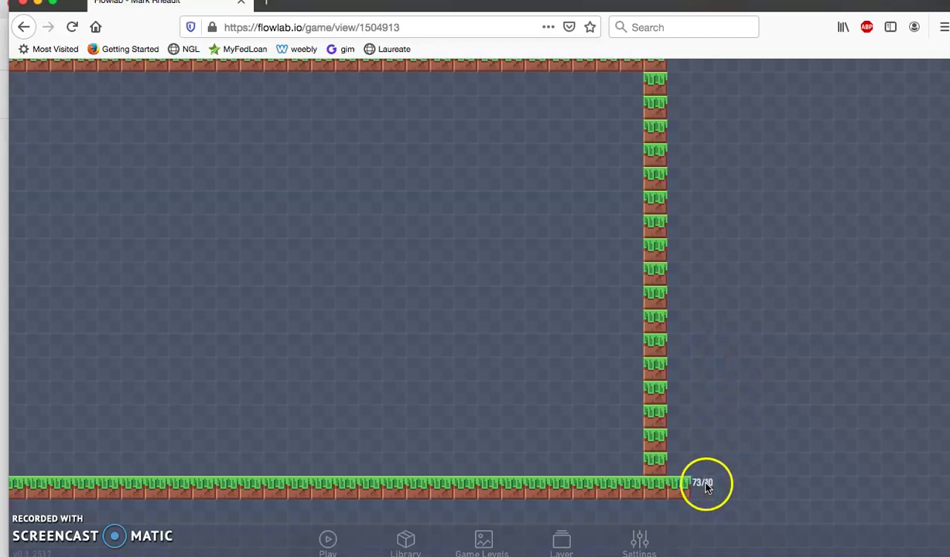
left_click(687, 486)
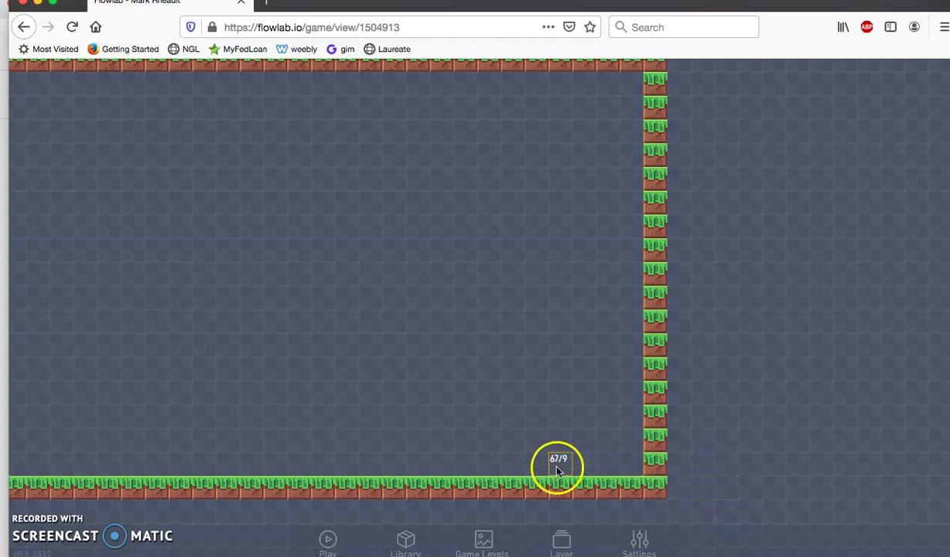
Step: Create a new object at grid cell 23/2 in the empty space right of the sky area
scroll(389, 371, "left", 10)
scroll(531, 329, "left", 10)
left_click_drag(623, 312, 715, 308)
scroll(508, 265, "right", 5)
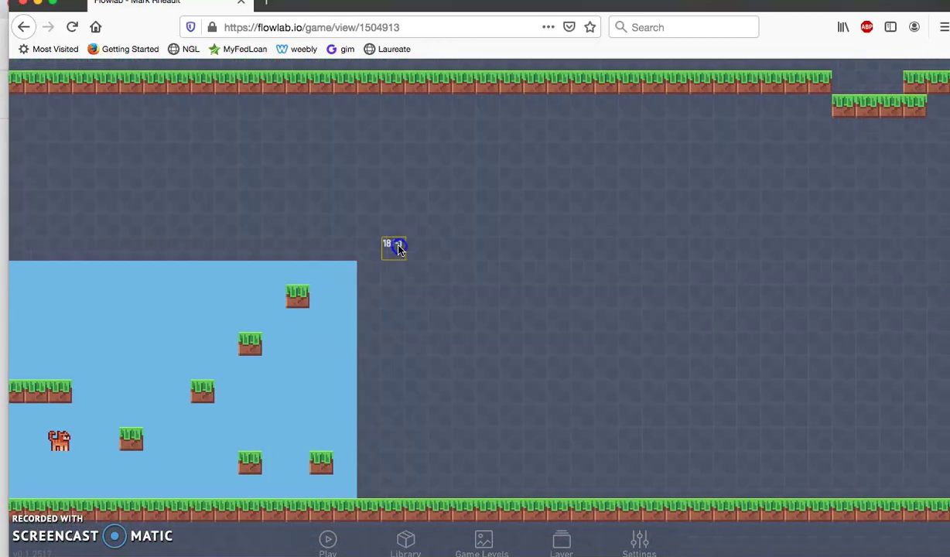
left_click(513, 323)
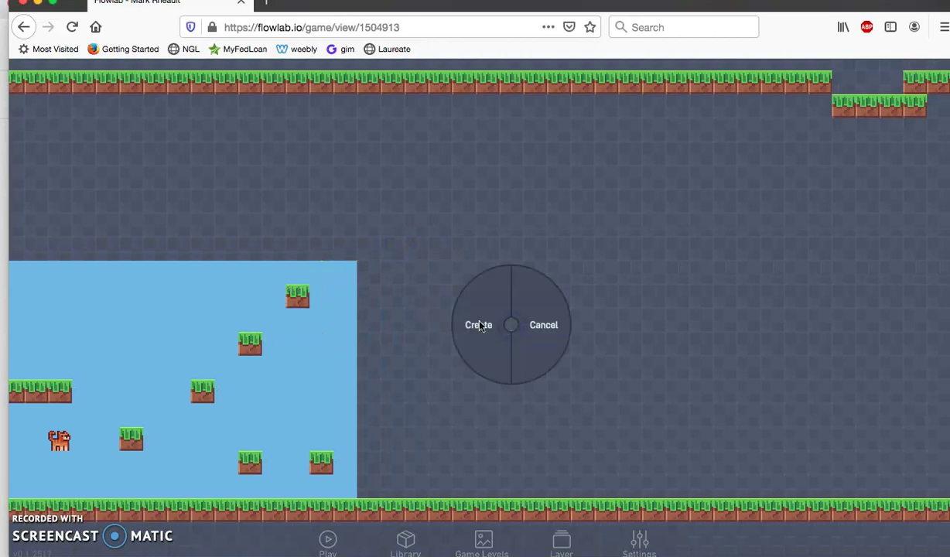
left_click(477, 326)
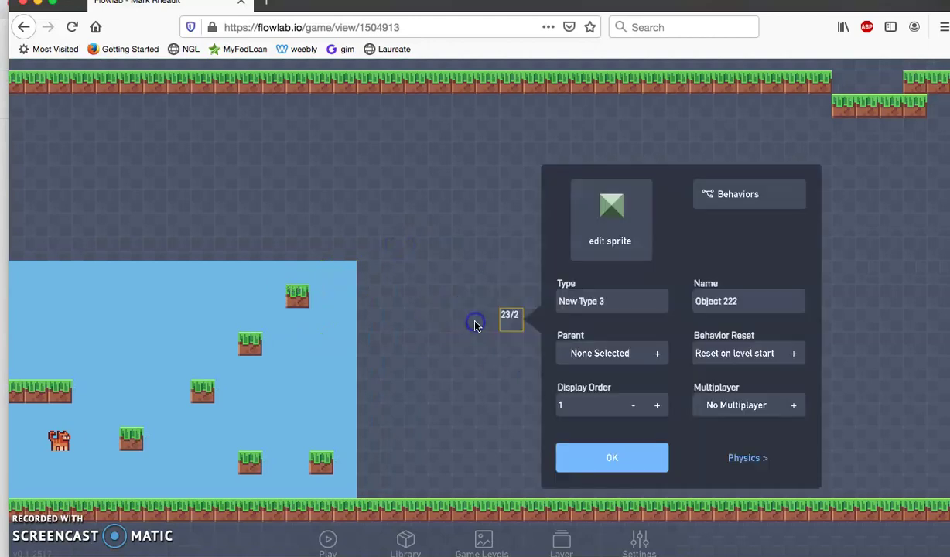
Step: Give the new object the round wooden log sprite from the pixel-blocks collection and close its settings
left_click(612, 218)
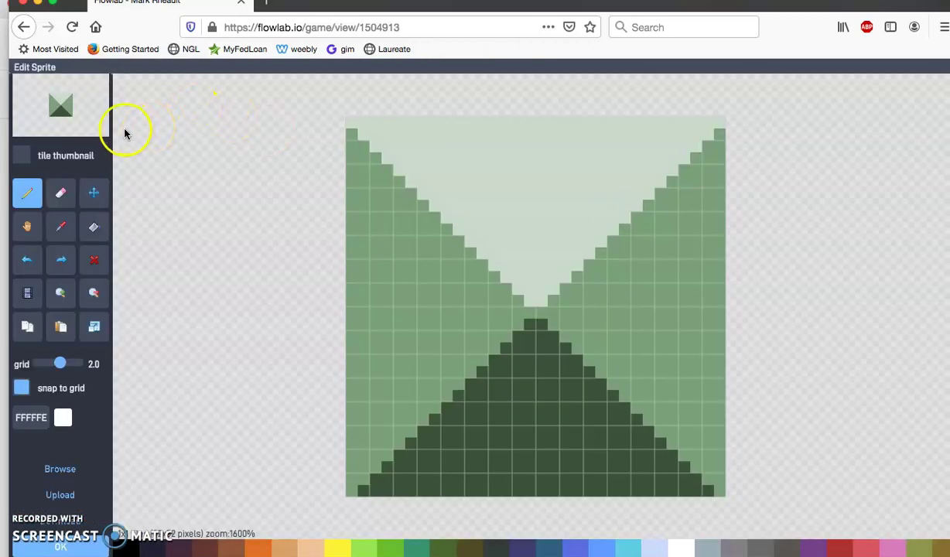
left_click(65, 470)
left_click(185, 97)
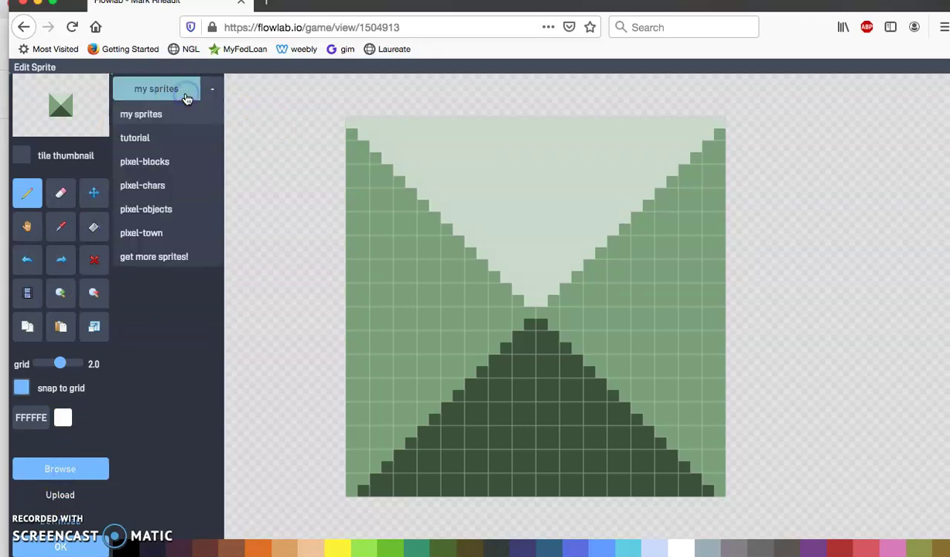
left_click(153, 163)
left_click(178, 229)
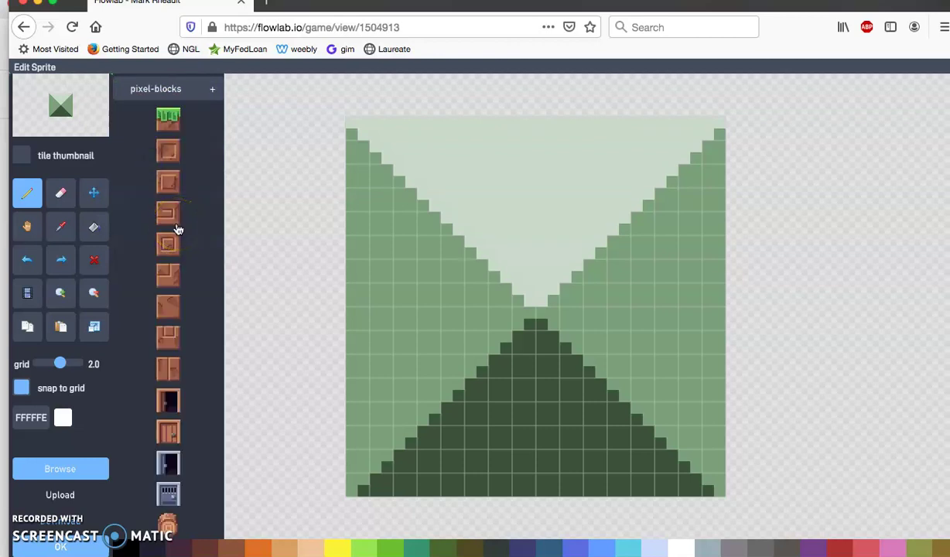
scroll(169, 415, "down", 5)
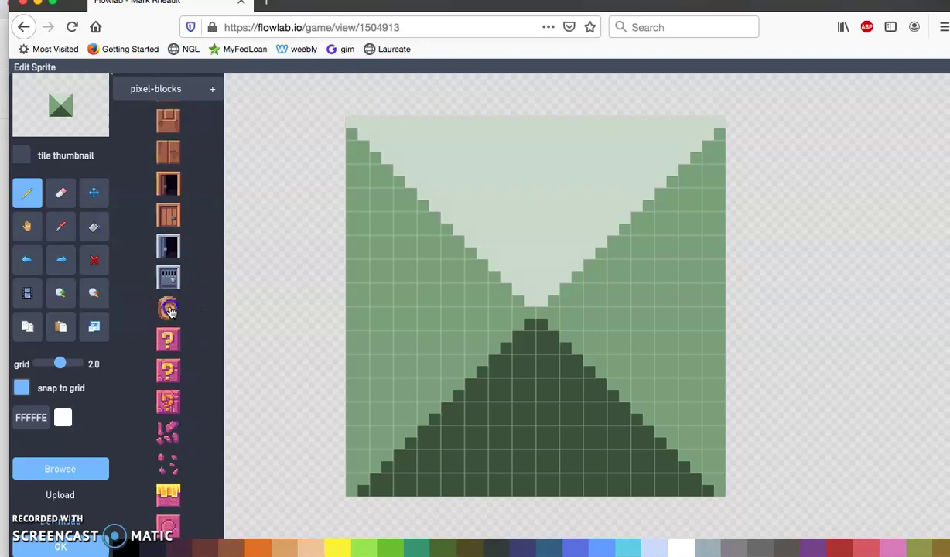
left_click(169, 306)
scroll(139, 445, "down", 1)
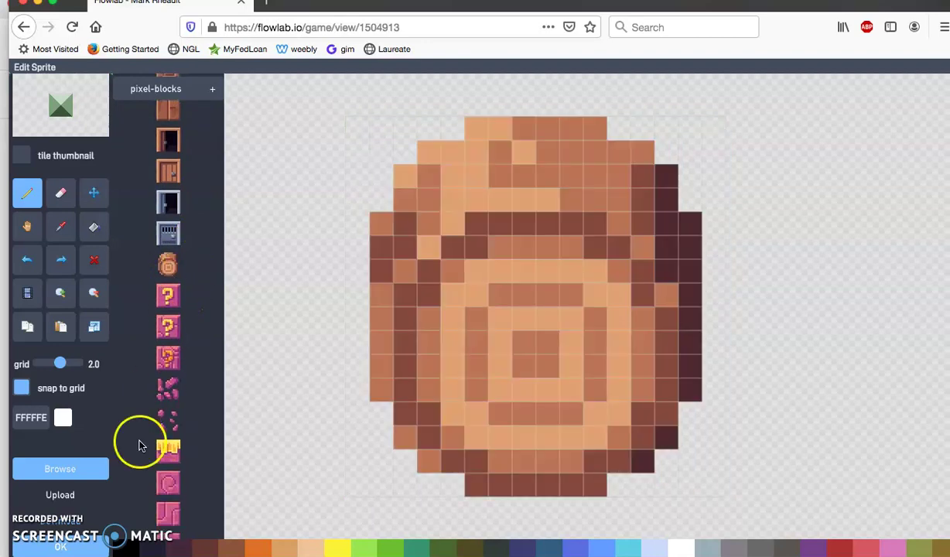
left_click(60, 547)
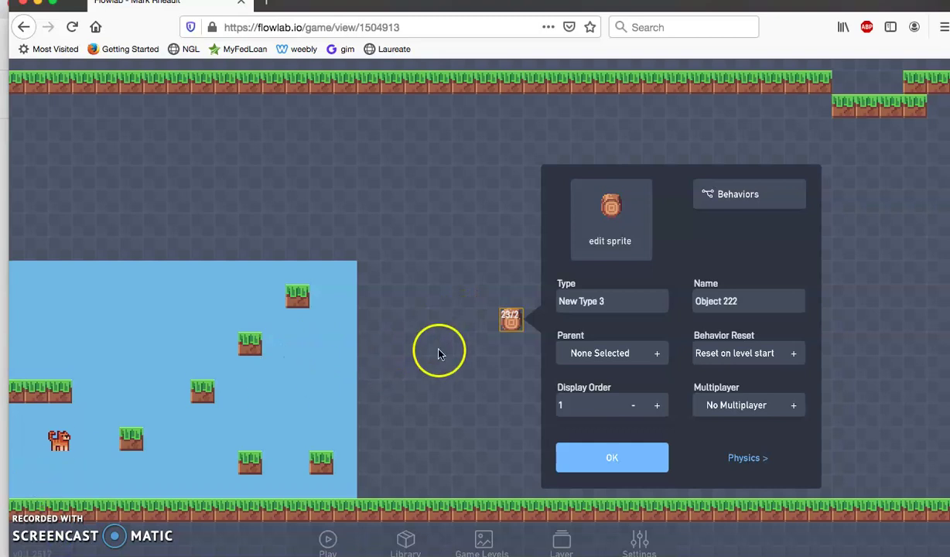
left_click(504, 327)
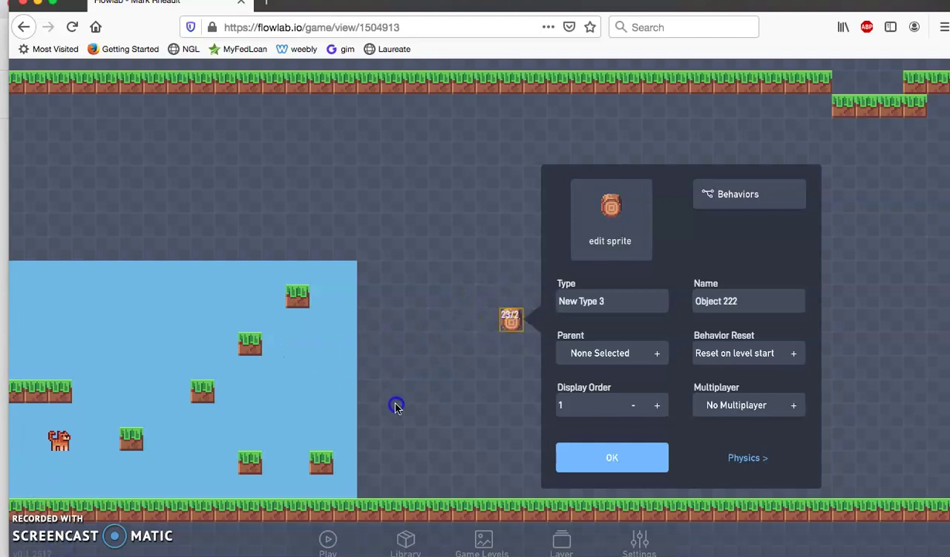
left_click(395, 407)
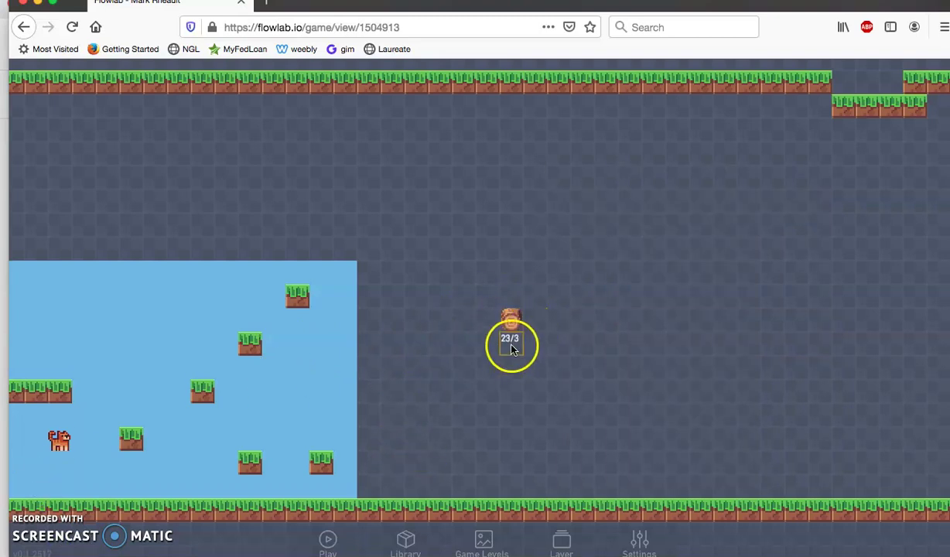
Step: Clone the log block into a seven-block vertical column and a rising diagonal staircase two blocks wide beside it
scroll(511, 350, "up", 3)
scroll(509, 341, "down", 4)
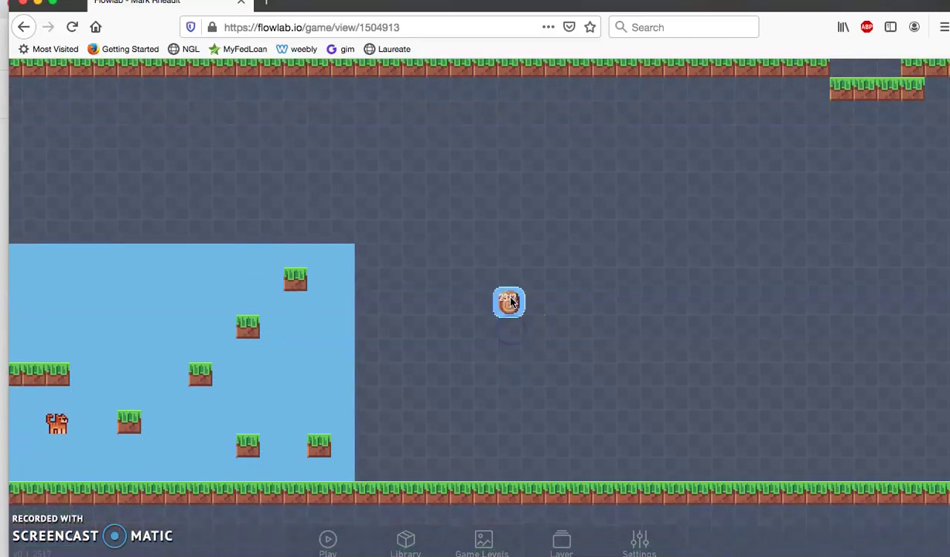
left_click(511, 301)
left_click(488, 266)
left_click(507, 318)
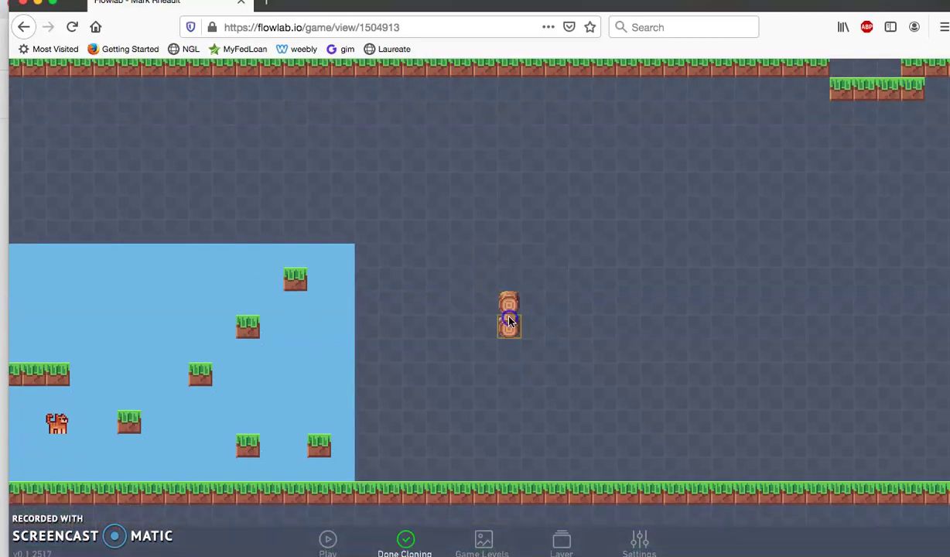
mouse_move(509, 321)
left_mouse_down()
mouse_move(504, 446)
mouse_move(560, 448)
left_mouse_up()
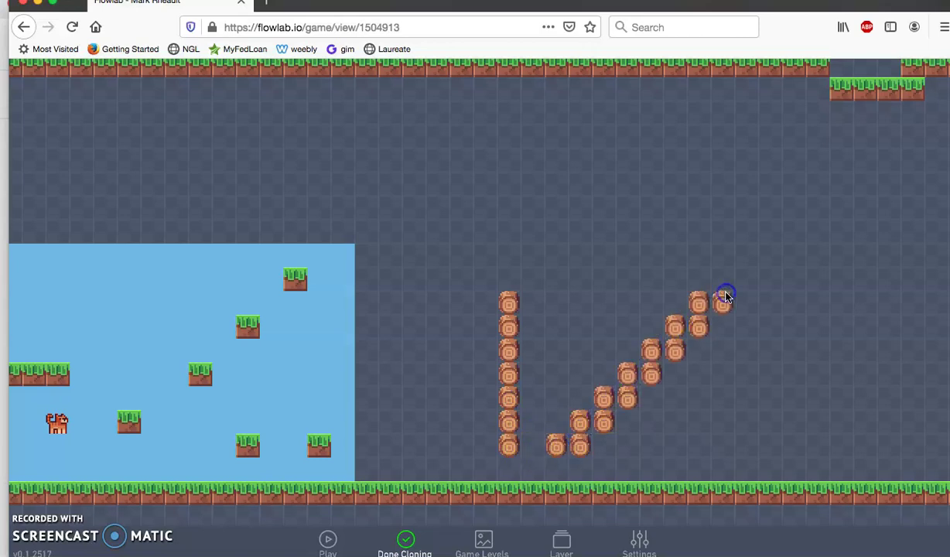
Step: Clone log blocks into upper rows of ten and eight blocks with a seven-block column between them, and finish cloning
mouse_move(726, 296)
left_mouse_down()
mouse_move(518, 141)
mouse_move(713, 152)
left_mouse_up()
left_click_drag(151, 164, 324, 165)
left_click_drag(390, 160, 382, 308)
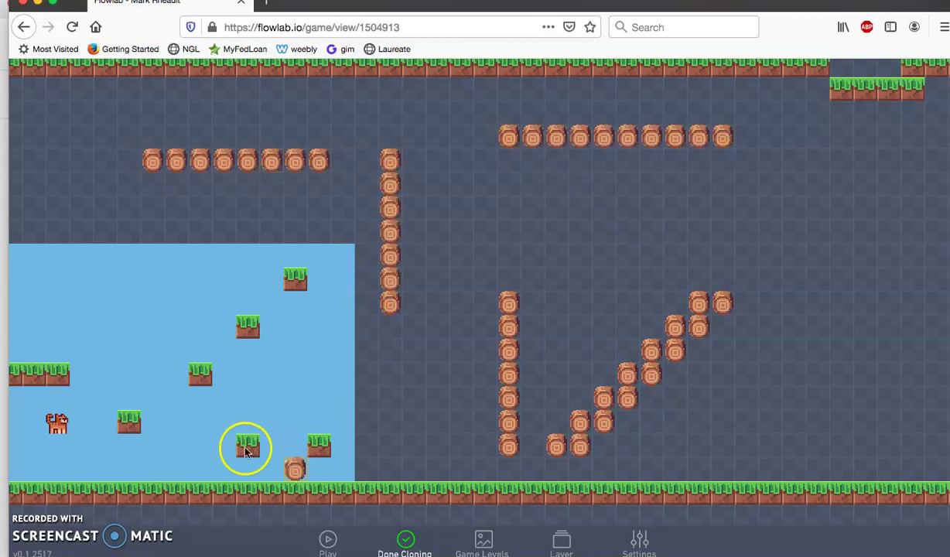
left_click(380, 547)
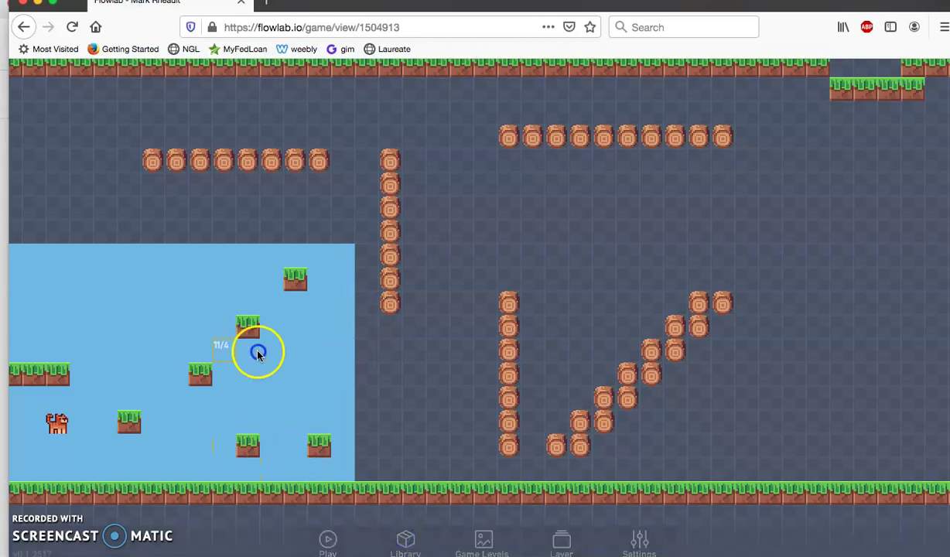
Step: Clone log blocks into an L-shaped platform, four blocks tall and six wide, near the left wall above the sky area
mouse_move(346, 350)
left_mouse_down()
mouse_move(528, 352)
mouse_move(492, 362)
left_mouse_up()
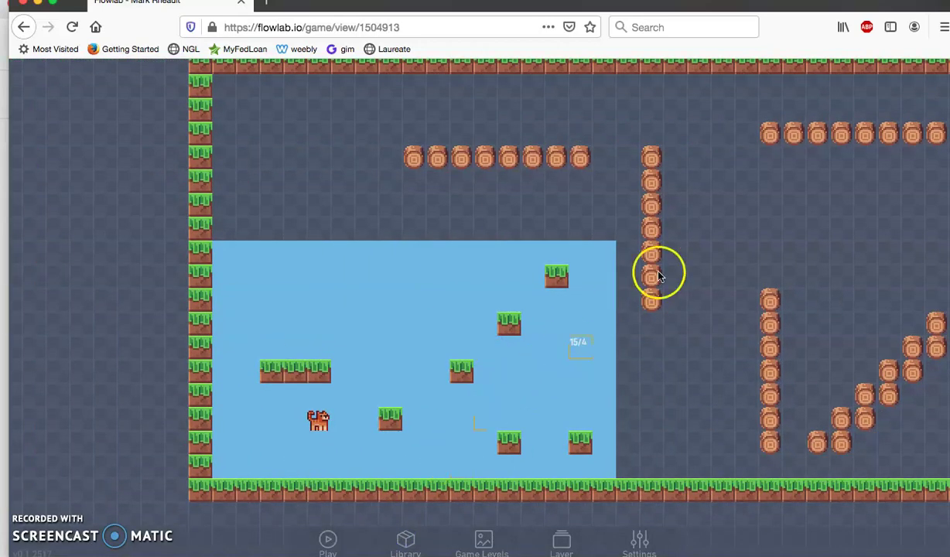
left_click(652, 249)
left_click(631, 228)
mouse_move(240, 144)
left_mouse_down()
mouse_move(257, 123)
mouse_move(259, 210)
mouse_move(378, 217)
left_mouse_up()
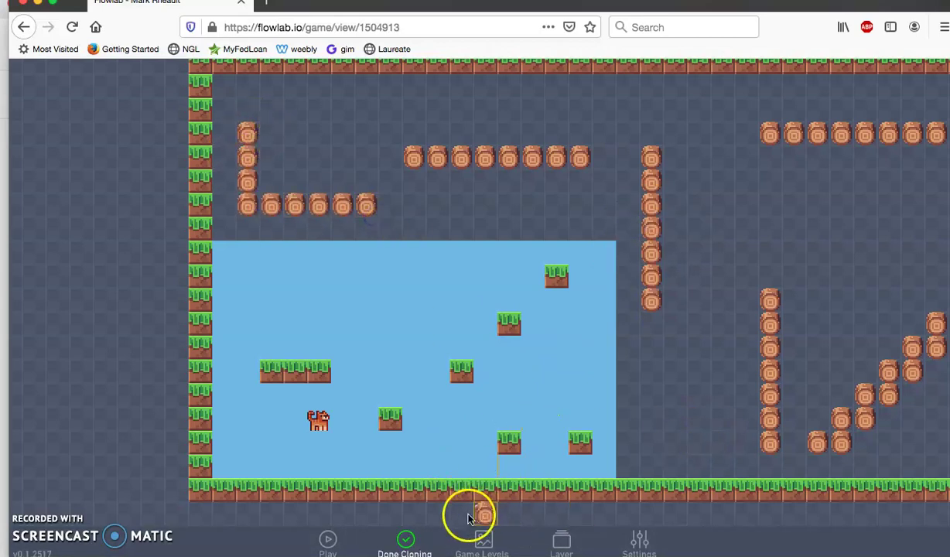
left_click(405, 543)
Step: Clone the log block at the staircase's top into a descending staircase, broken rows, and a bracket-shaped platform farther right, and finish cloning
left_click_drag(716, 418, 212, 378)
left_click_drag(498, 314, 174, 349)
left_click(186, 466)
left_click(307, 305)
left_click(172, 307)
left_click(148, 307)
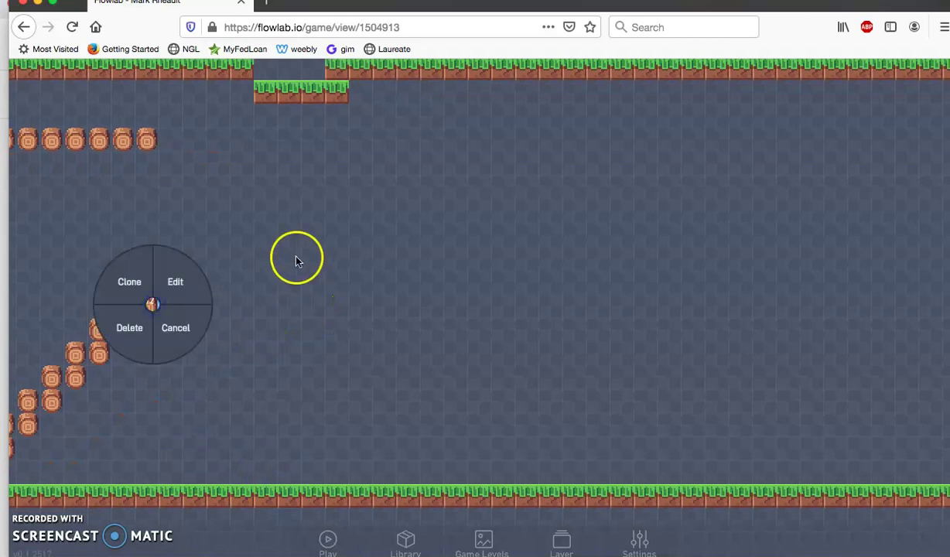
left_click(138, 280)
mouse_move(343, 229)
left_mouse_down()
mouse_move(377, 261)
mouse_move(751, 361)
mouse_move(825, 362)
mouse_move(884, 214)
mouse_move(707, 178)
left_mouse_up()
mouse_move(798, 397)
left_mouse_down()
mouse_move(837, 431)
mouse_move(931, 433)
left_mouse_up()
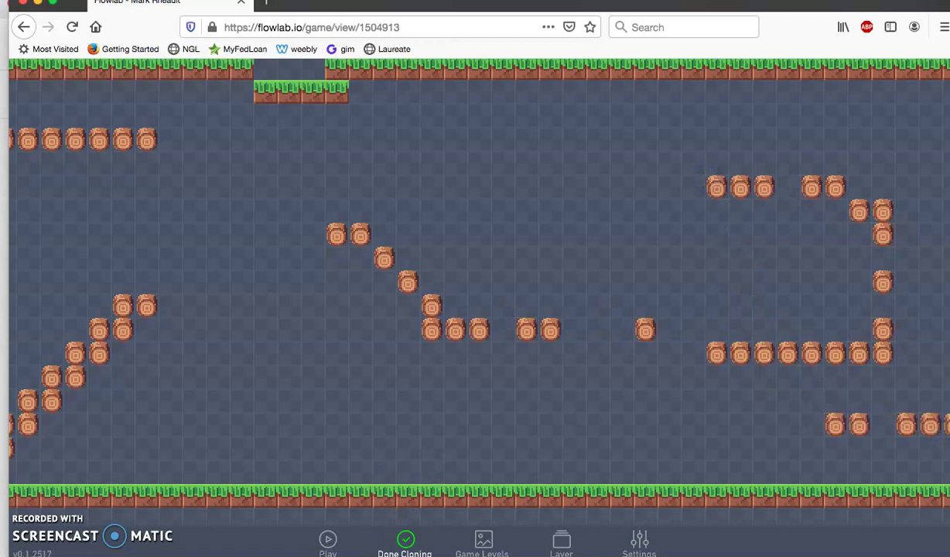
left_click(405, 545)
Step: Open the cat's behaviors and go into its Run & Jump bundle
mouse_move(569, 409)
left_mouse_down()
mouse_move(184, 365)
mouse_move(739, 422)
left_mouse_up()
left_click_drag(388, 335, 863, 358)
left_click_drag(558, 330, 586, 318)
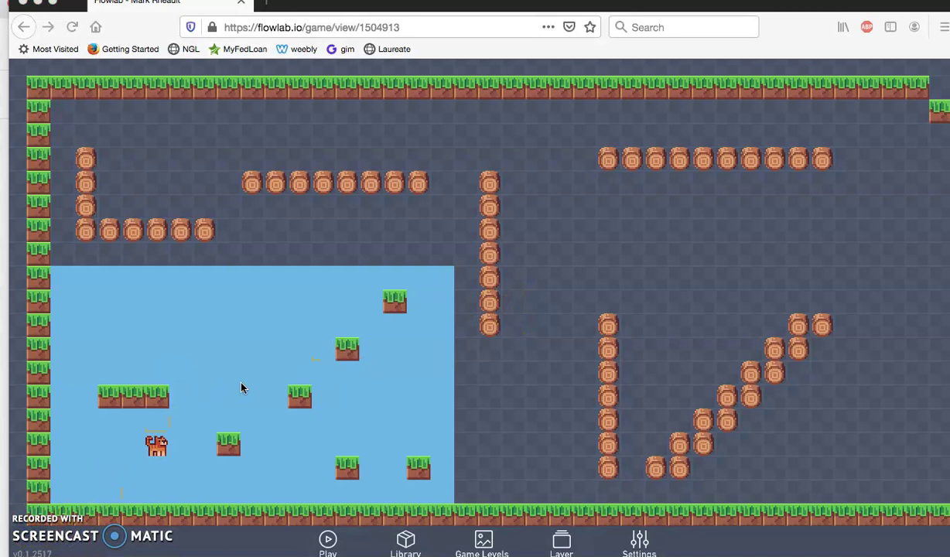
left_click(155, 445)
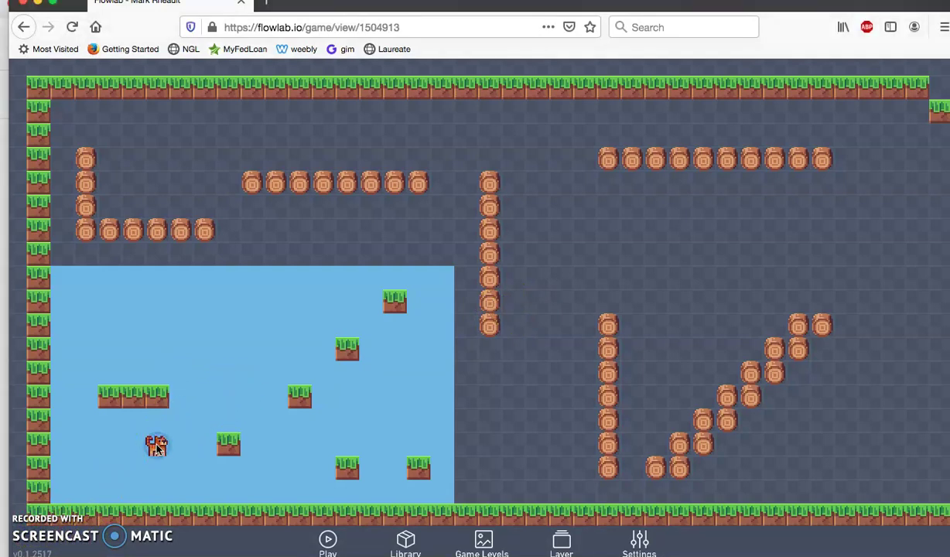
left_click_drag(156, 447, 176, 425)
left_click(207, 127)
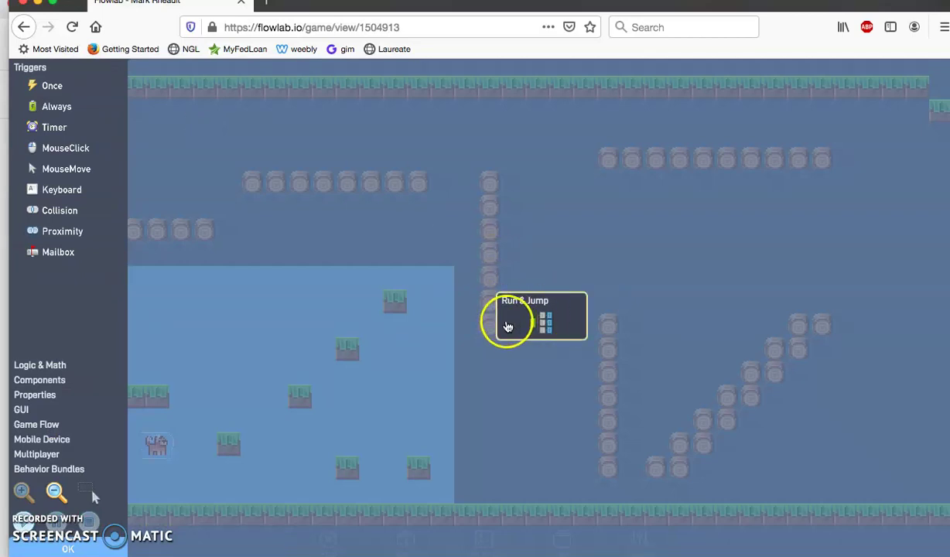
left_click(507, 325)
left_click(506, 325)
left_click(507, 325)
double_click(507, 325)
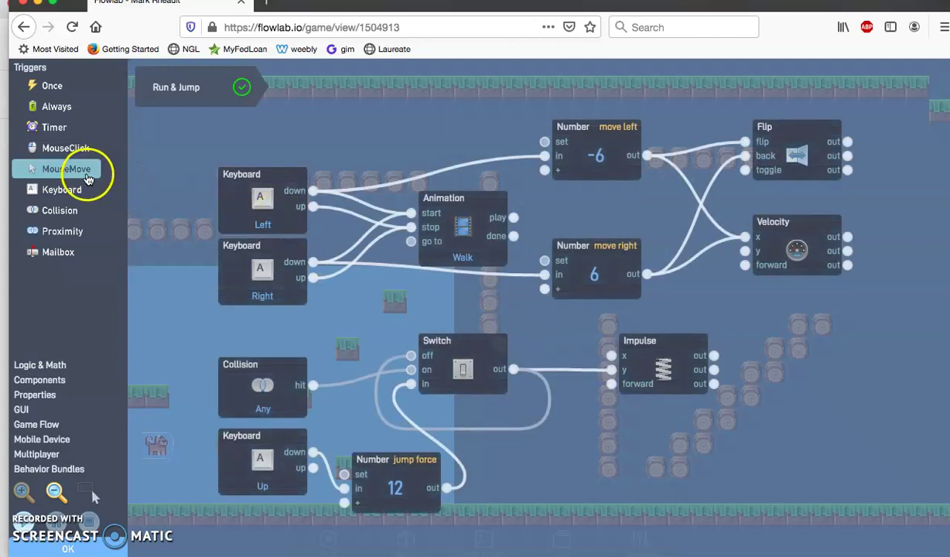
Step: Add a Camera component below the Impulse block and open its settings with Autoscroll X and Autoscroll Y enabled
left_click(47, 381)
left_click(38, 102)
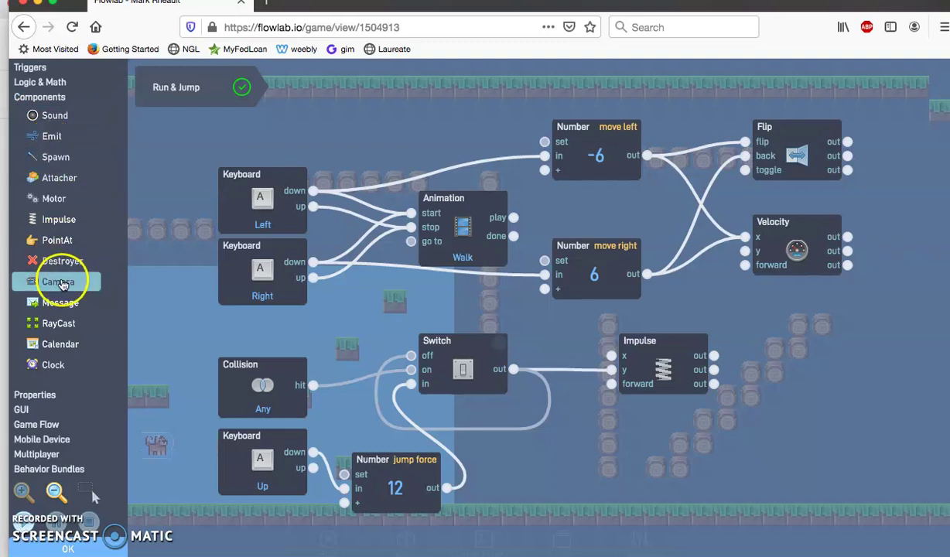
left_click(62, 283)
left_click(534, 312)
left_click_drag(501, 308, 612, 446)
left_click(613, 446)
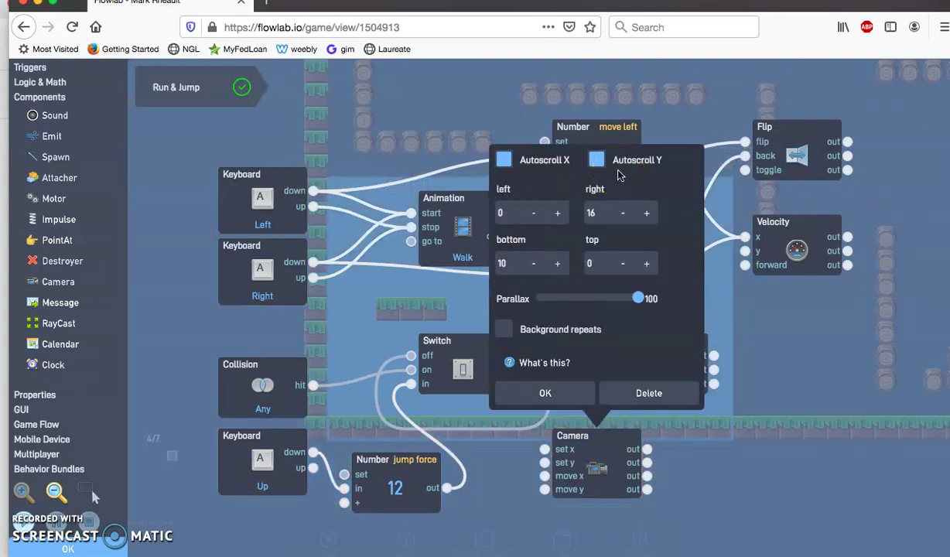
left_click(558, 214)
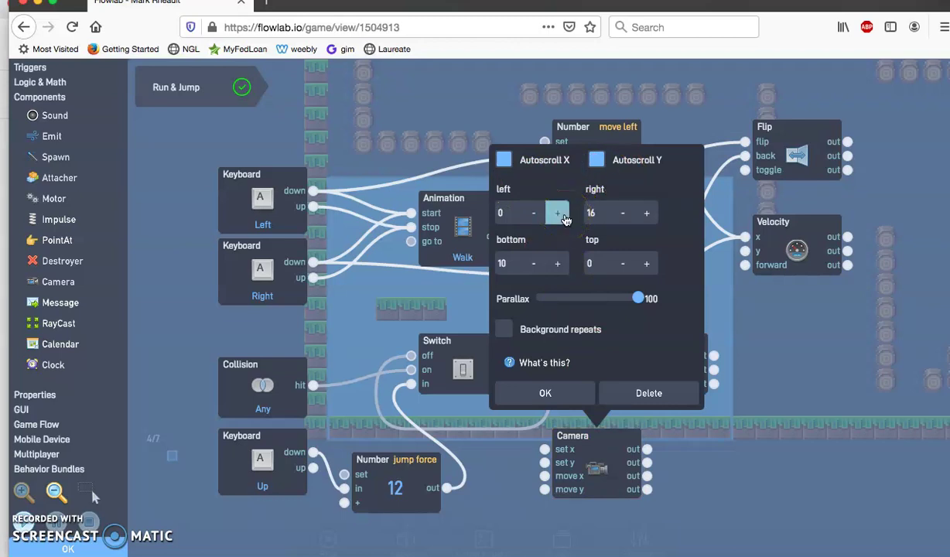
left_click(555, 217)
left_click(537, 215)
left_click(537, 215)
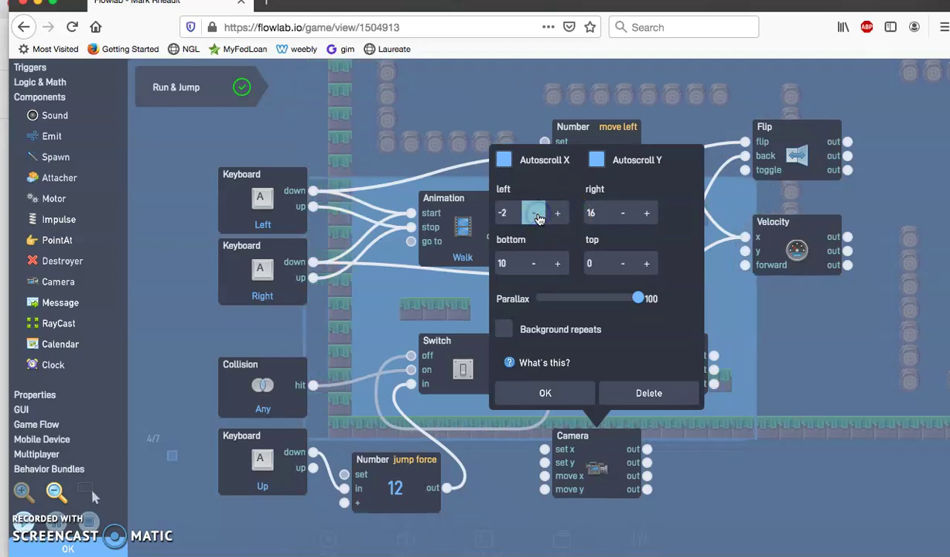
left_click(554, 215)
left_click(554, 215)
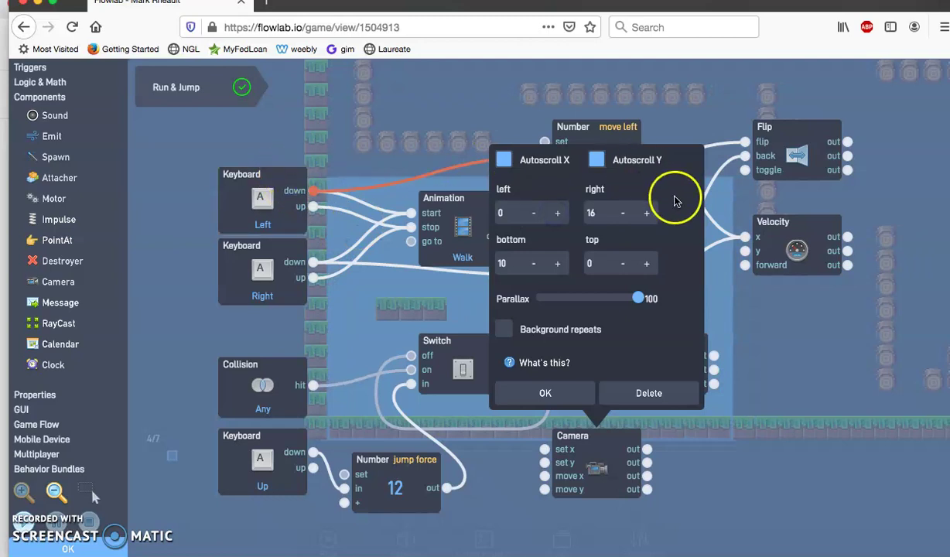
Step: Set the camera's right boundary to 71 so scrolling covers the full width of the level
left_click(646, 214)
left_click(646, 214)
left_click(646, 213)
left_click(647, 213)
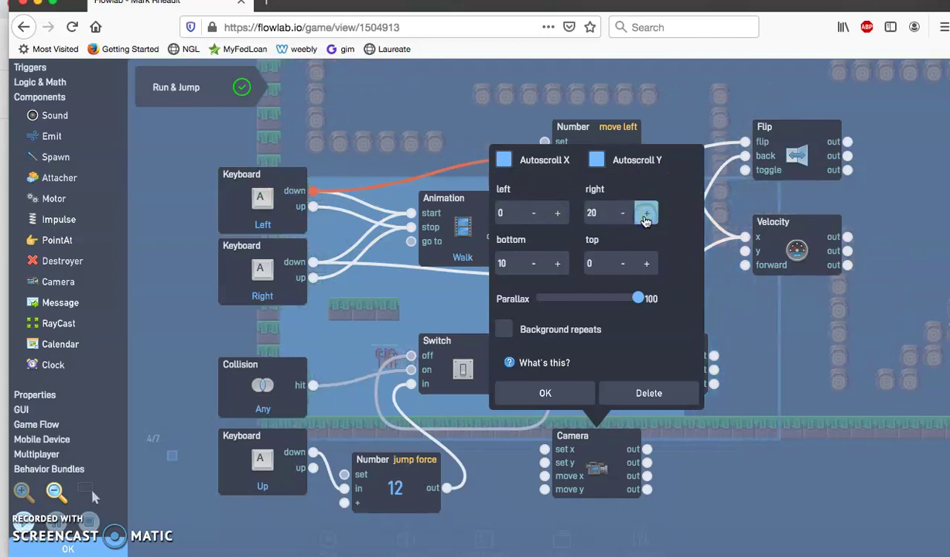
left_click(647, 214)
left_click(646, 213)
left_click(646, 214)
left_click(647, 216)
left_click(647, 215)
left_click(648, 215)
left_click(647, 215)
left_click(647, 215)
left_click(648, 215)
left_click(648, 215)
left_click(648, 215)
left_click(648, 215)
left_click(647, 215)
left_click(647, 215)
left_click(648, 215)
left_click(648, 215)
left_click(647, 215)
left_click(647, 215)
left_click(647, 215)
left_click(647, 215)
left_click(647, 215)
left_click(648, 215)
left_click(648, 216)
left_click(648, 215)
left_click(647, 215)
left_click(648, 215)
left_click(648, 215)
left_click(648, 216)
left_click(647, 215)
left_click(648, 215)
left_click(648, 215)
left_click(648, 215)
left_click(648, 215)
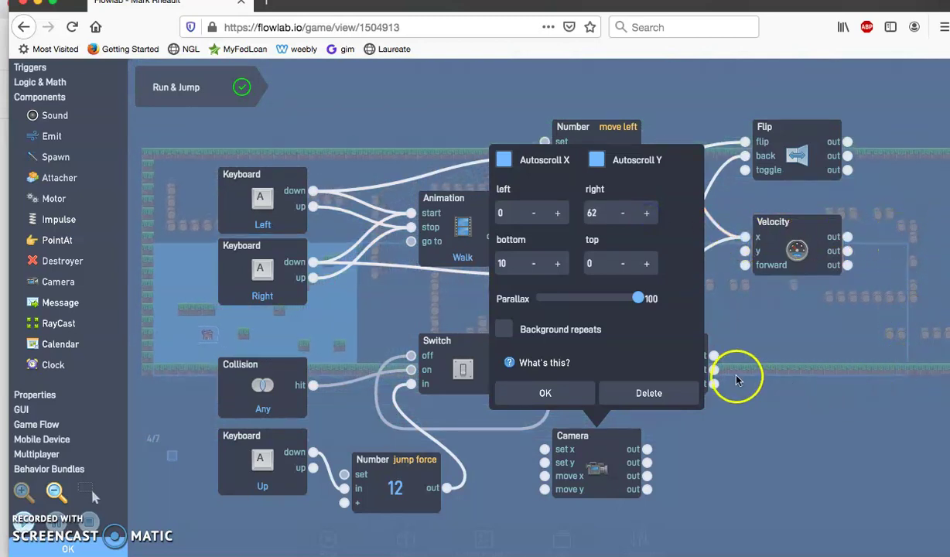
left_click(648, 214)
left_click(648, 215)
left_click(648, 215)
left_click(648, 215)
left_click(649, 215)
left_click(649, 215)
left_click(648, 214)
left_click(648, 215)
left_click(648, 214)
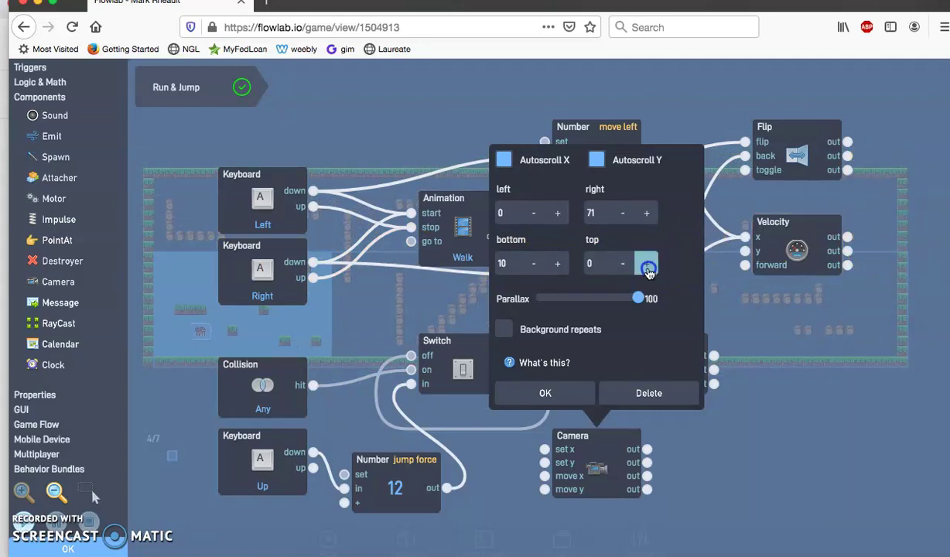
Step: Set the camera's top boundary to -8, apply the camera settings, and close the cat's behaviors
left_click(557, 264)
left_click(611, 264)
left_click(534, 264)
left_click(613, 263)
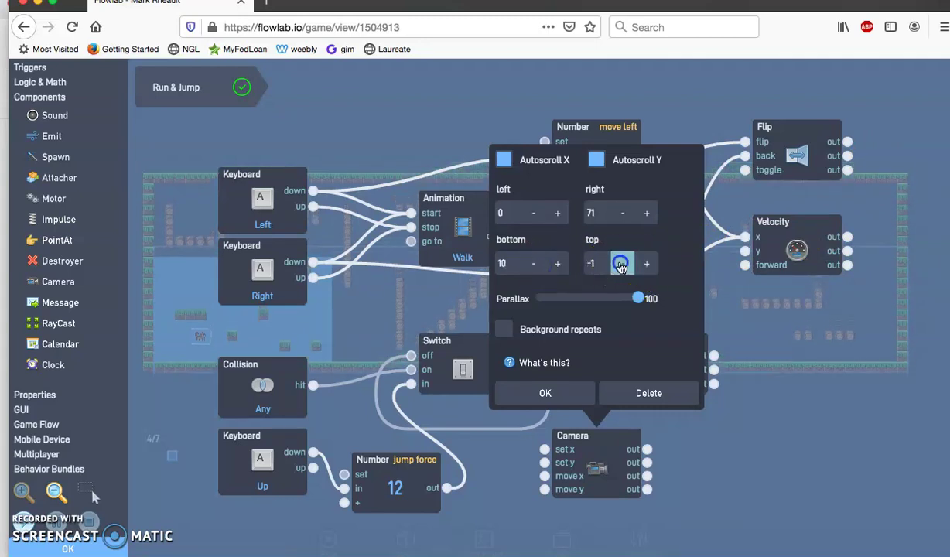
left_click(618, 265)
left_click(621, 264)
left_click(621, 265)
left_click(620, 265)
left_click(620, 264)
left_click(621, 264)
left_click(621, 264)
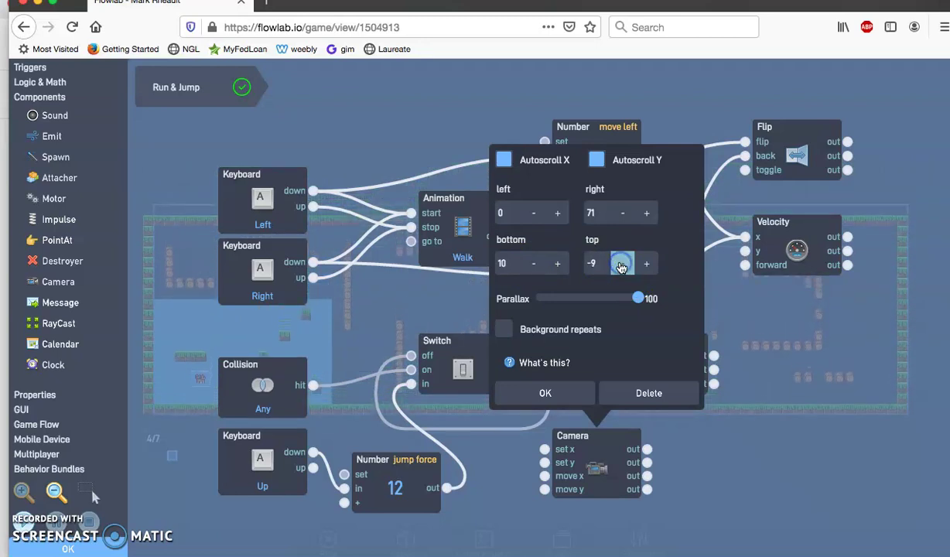
left_click(644, 264)
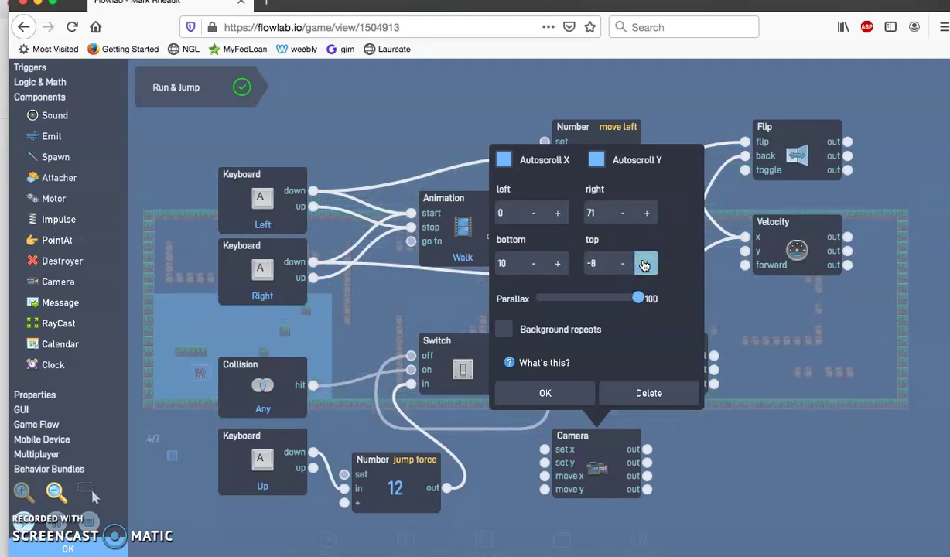
left_click(547, 391)
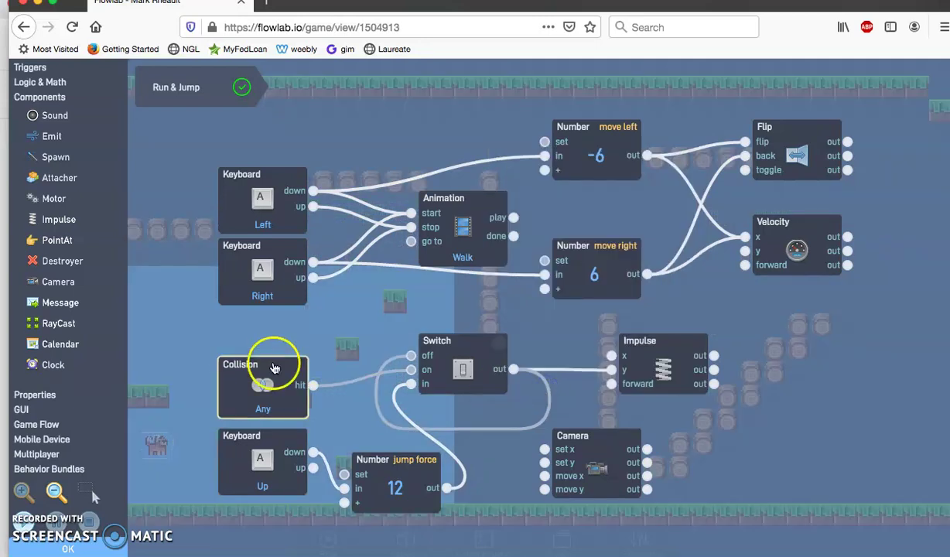
left_click(87, 548)
left_click(112, 381)
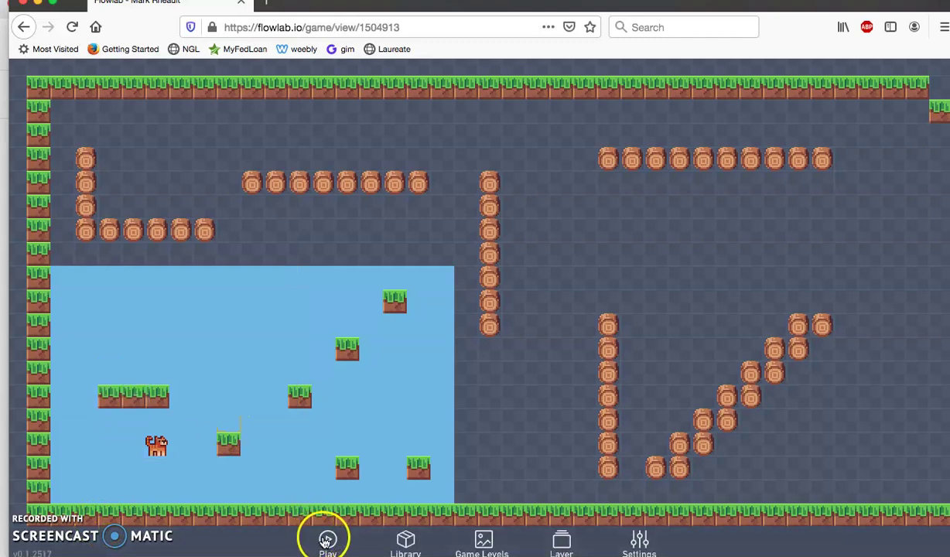
Step: Play-test the scrolling camera by running and jumping the cat past the log structures, and return to editing the game
left_click(326, 541)
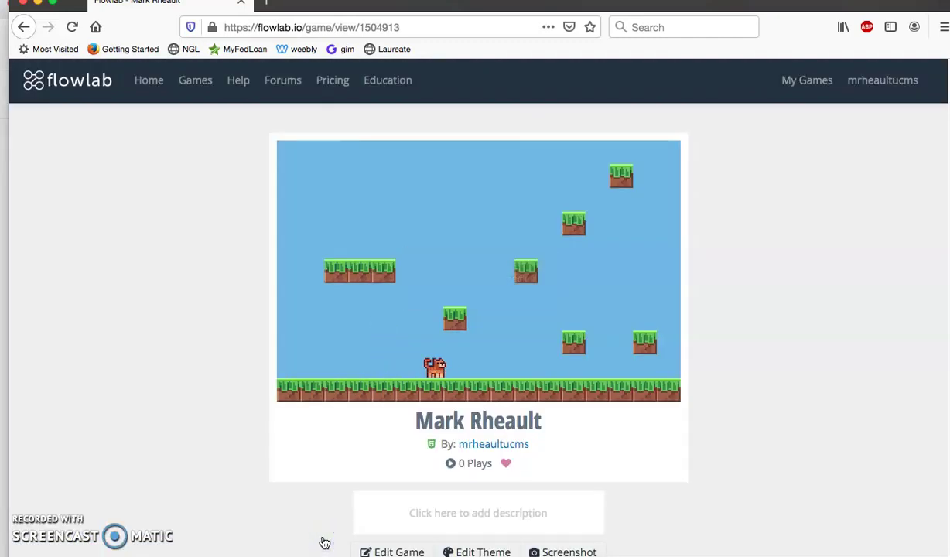
key("space")
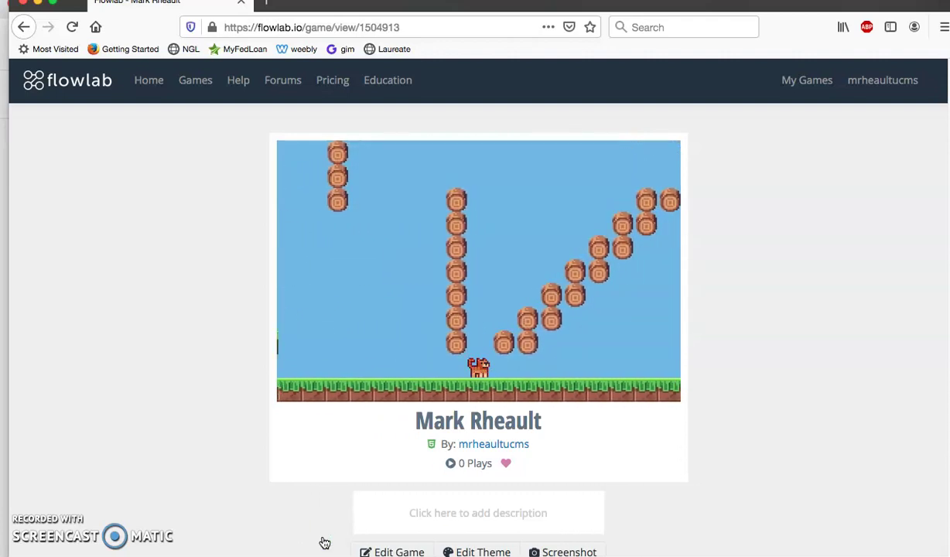
key("space")
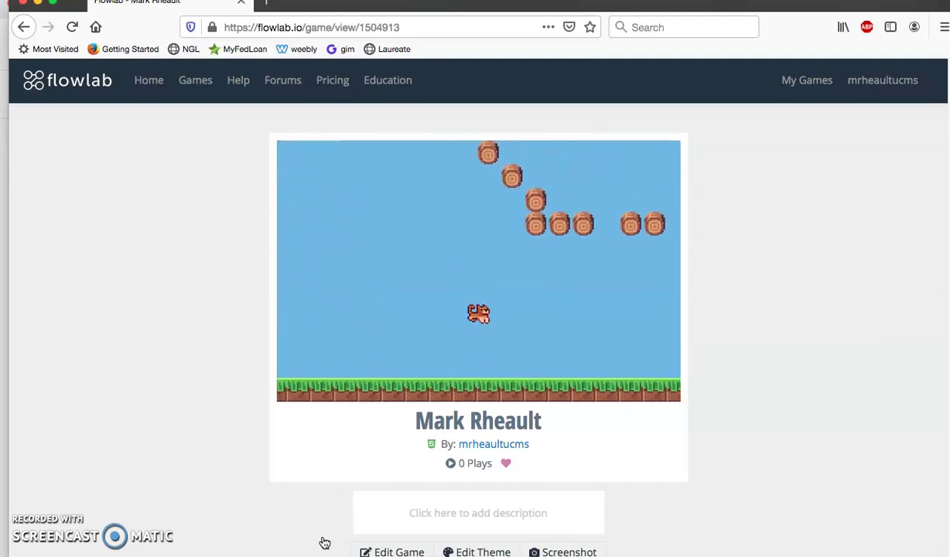
key("space")
key("space")
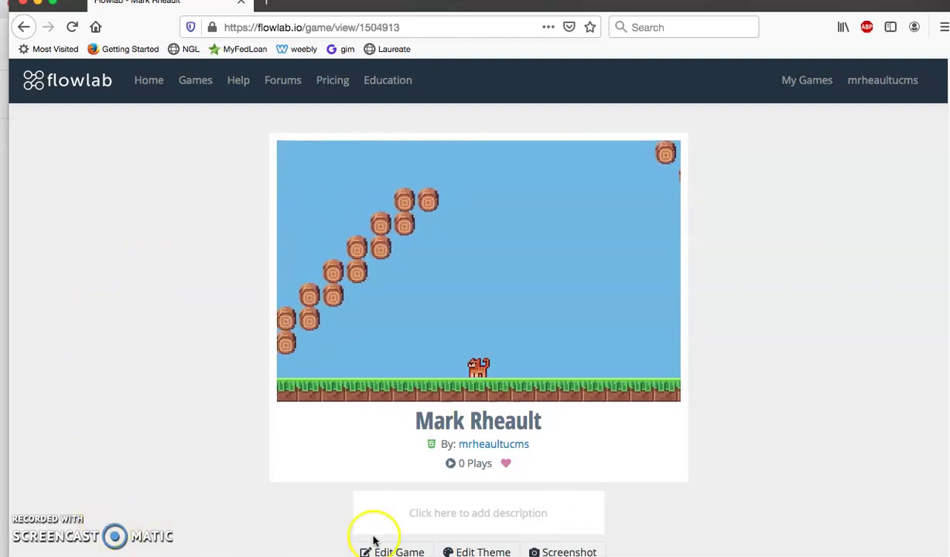
left_click(392, 551)
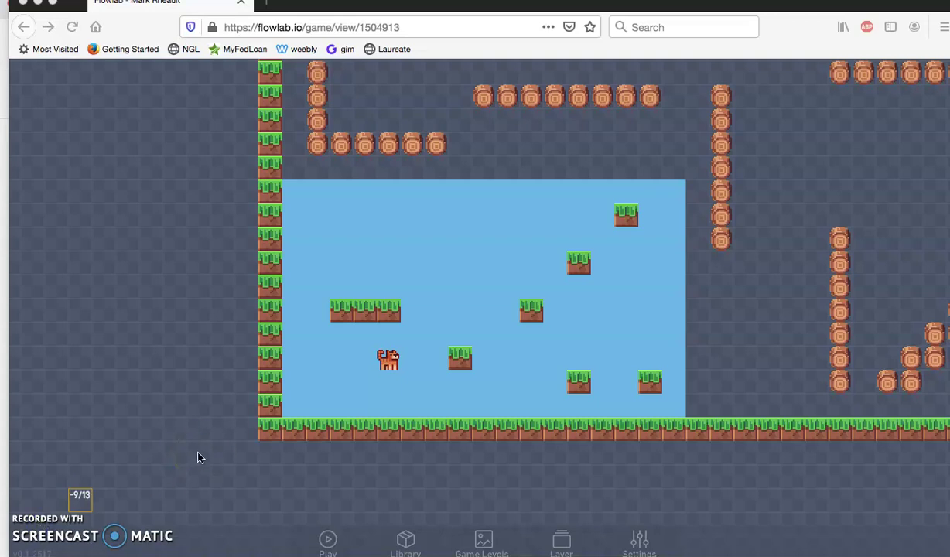
Step: Create a new object in the open sky above the floating grass blocks and open its sprite for editing
left_click(469, 269)
left_click(481, 270)
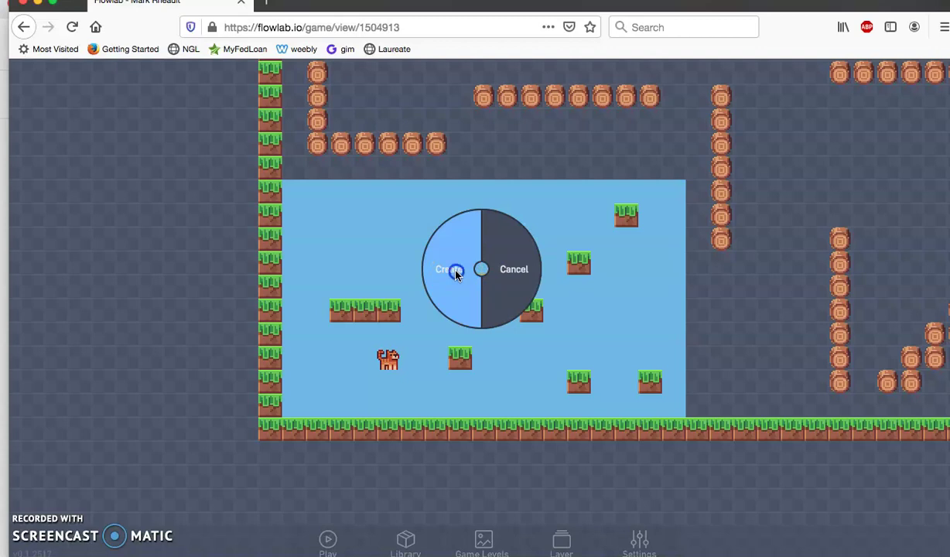
left_click(456, 272)
left_click(563, 163)
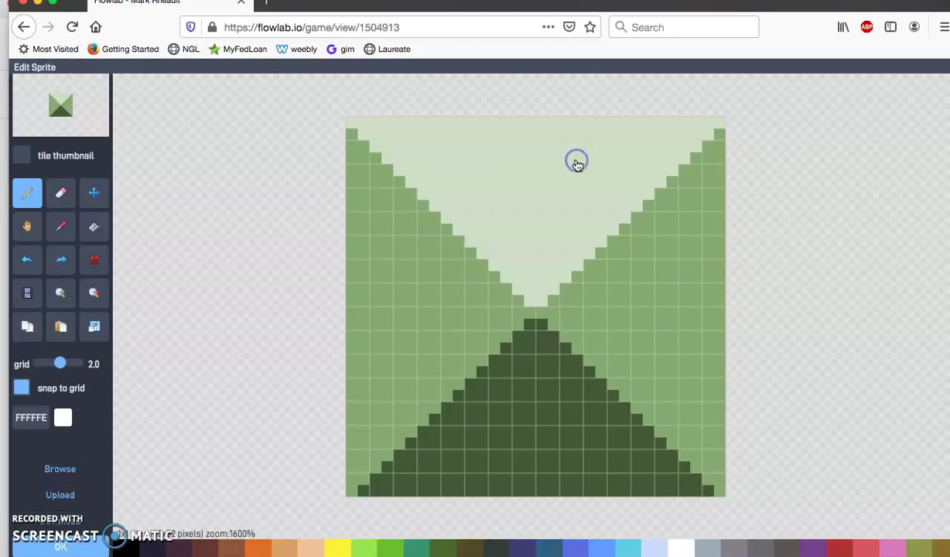
Step: Load the metal spikes sprite from the pixel-objects collection into the new object
left_click(61, 470)
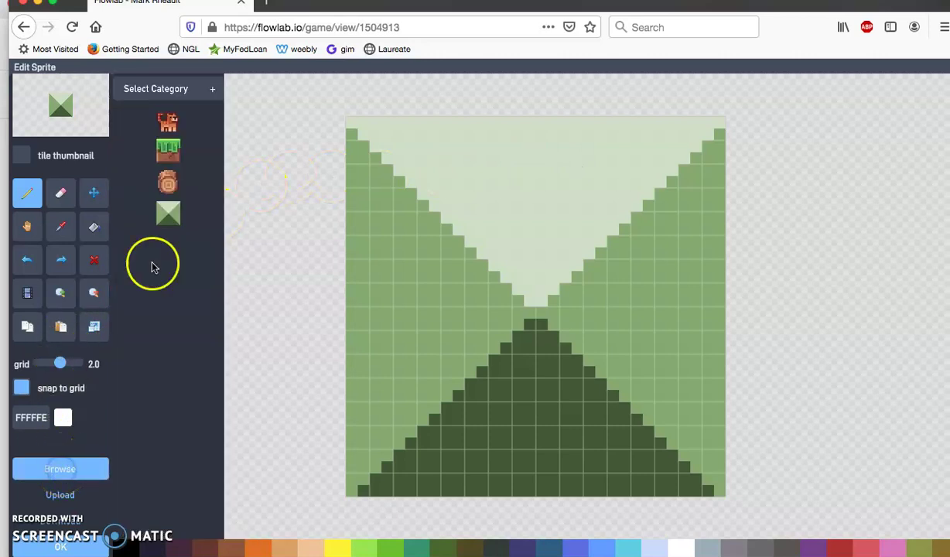
left_click(179, 89)
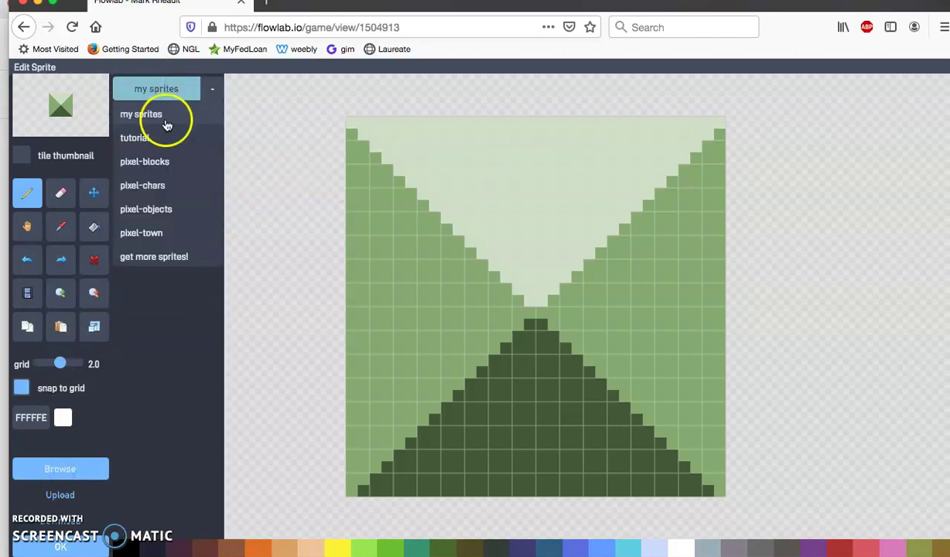
left_click(135, 210)
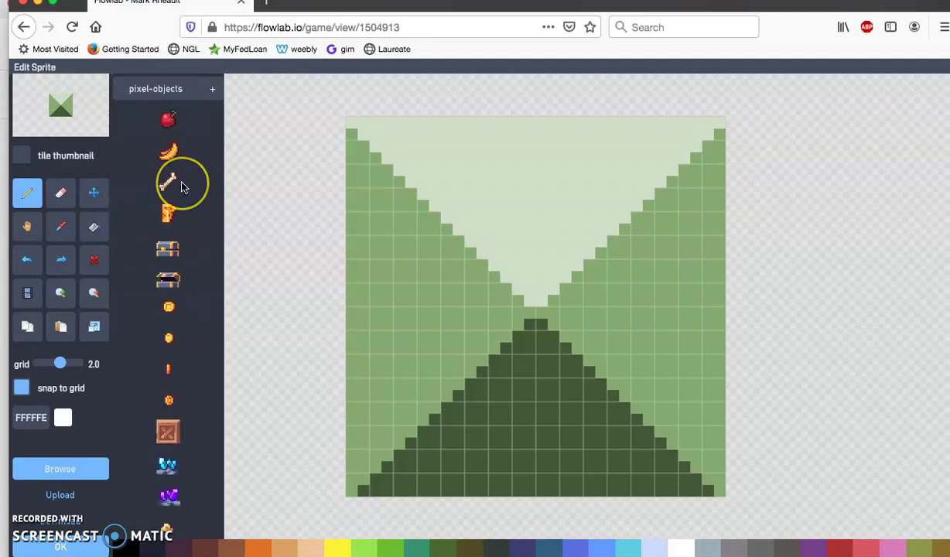
left_click(176, 355)
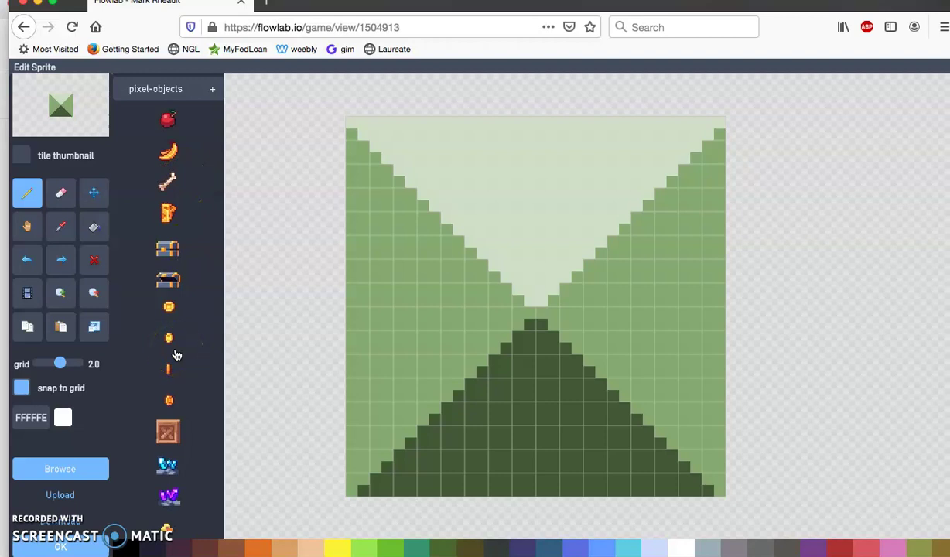
scroll(194, 364, "down", 5)
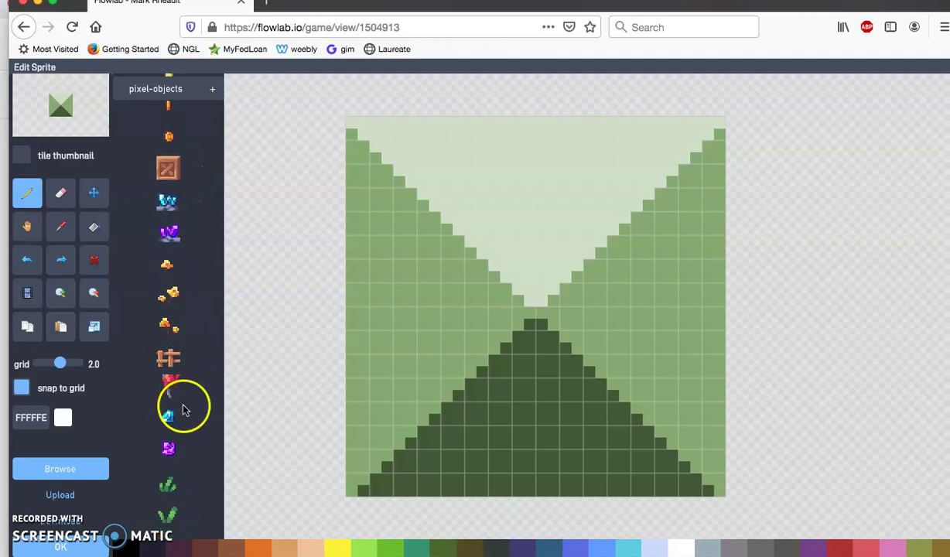
scroll(184, 402, "down", 2)
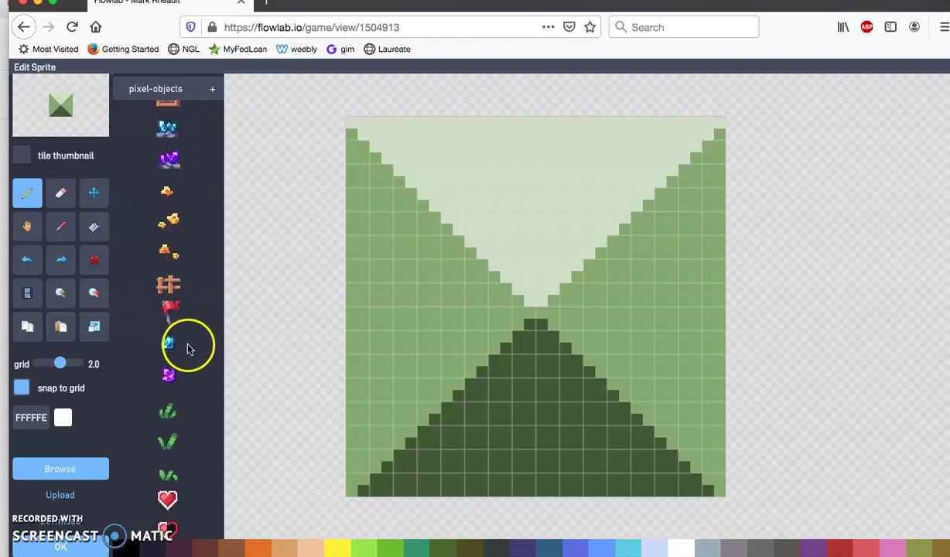
scroll(185, 350, "down", 6)
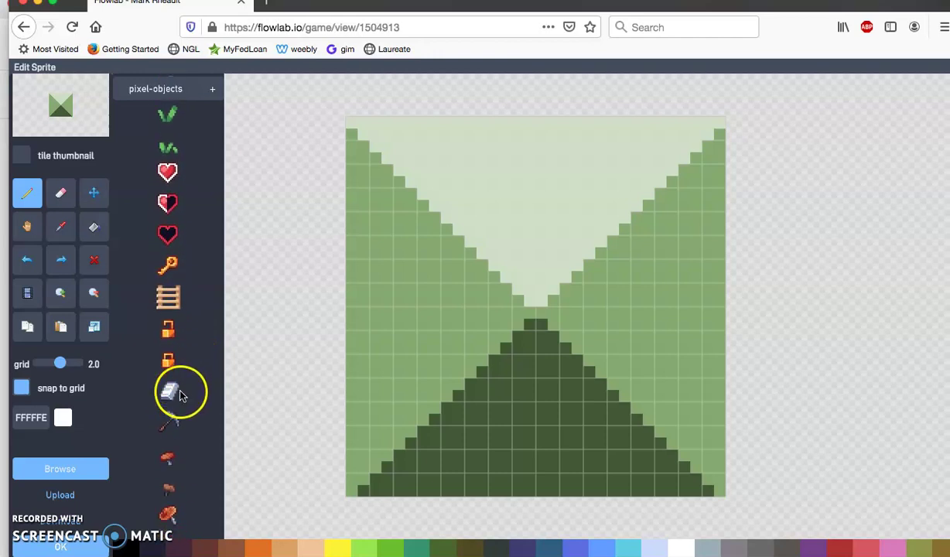
scroll(184, 364, "down", 1)
scroll(182, 391, "down", 2)
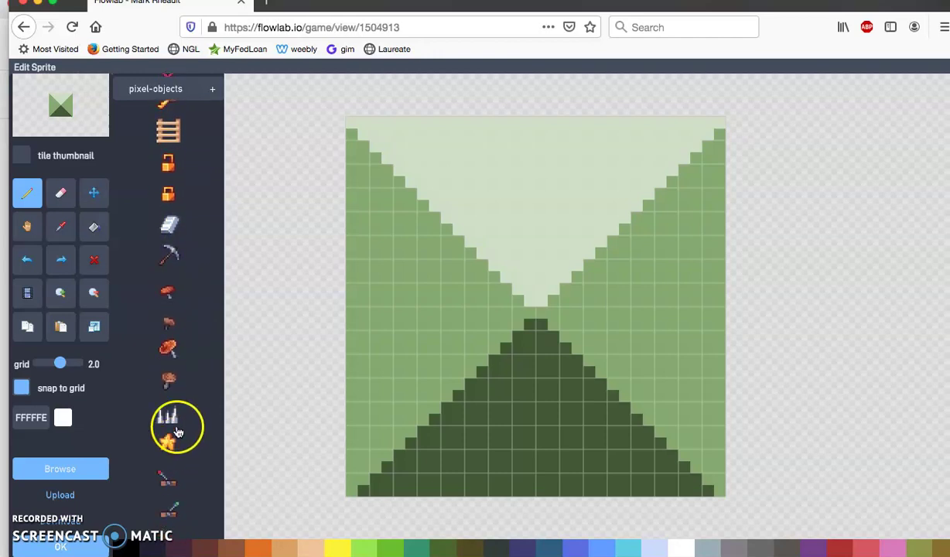
left_click(168, 414)
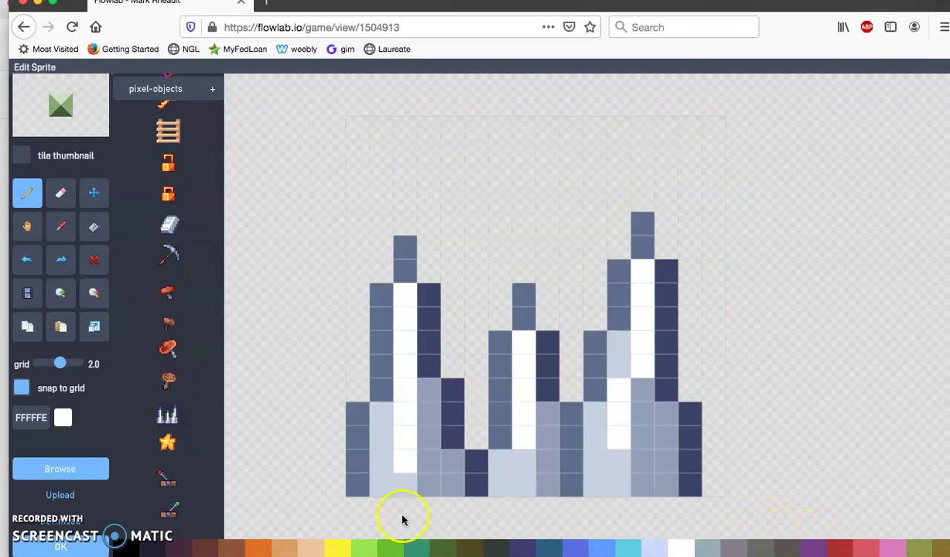
Step: Paint the upper parts of the three spikes orange (DF7126)
left_click(250, 551)
left_click(406, 267)
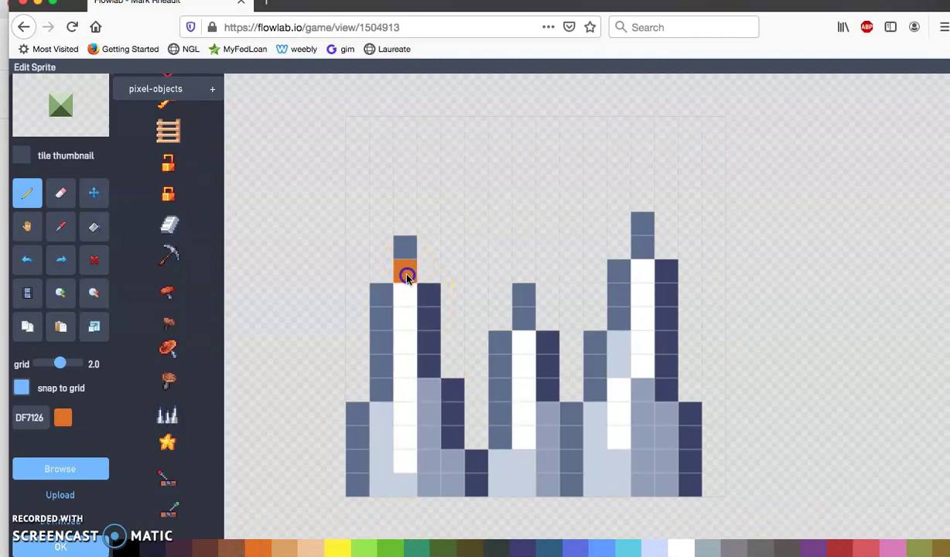
left_click_drag(408, 280, 411, 345)
mouse_move(523, 367)
left_mouse_down()
mouse_move(524, 314)
mouse_move(496, 426)
left_mouse_up()
mouse_move(643, 267)
left_mouse_down()
mouse_move(607, 388)
mouse_move(652, 347)
mouse_move(651, 406)
left_mouse_up()
Step: Paint yellow (FBF236) patches over the middle and lower parts of the three spikes
left_click(345, 546)
mouse_move(428, 385)
left_mouse_down()
mouse_move(417, 450)
mouse_move(380, 338)
mouse_move(380, 441)
left_mouse_up()
mouse_move(550, 358)
left_mouse_down()
mouse_move(541, 435)
mouse_move(526, 414)
mouse_move(523, 447)
left_mouse_up()
left_click(523, 471)
mouse_move(661, 456)
left_mouse_down()
mouse_move(642, 340)
mouse_move(660, 323)
mouse_move(664, 409)
left_mouse_up()
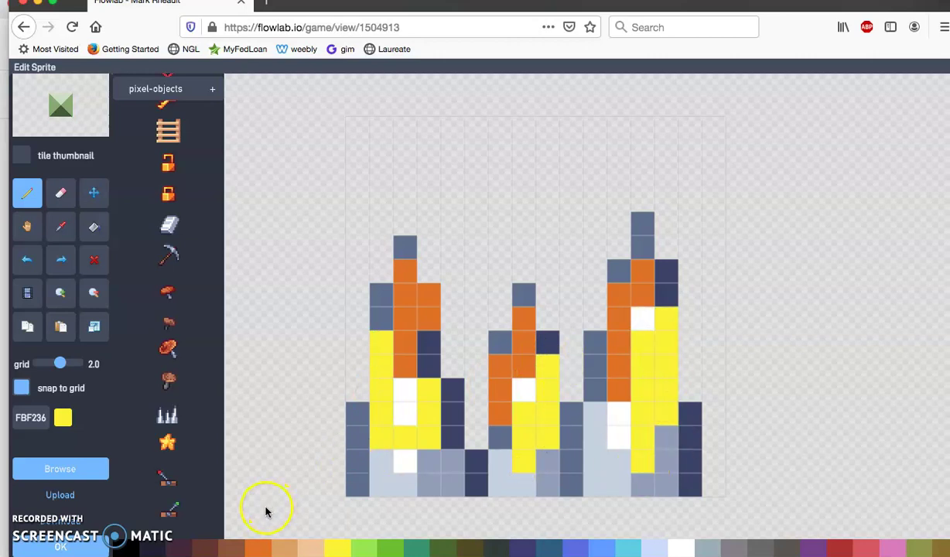
Step: Paint red (AC3232) over the inner areas and base of the spikes, and save the sprite and the object
left_click(841, 549)
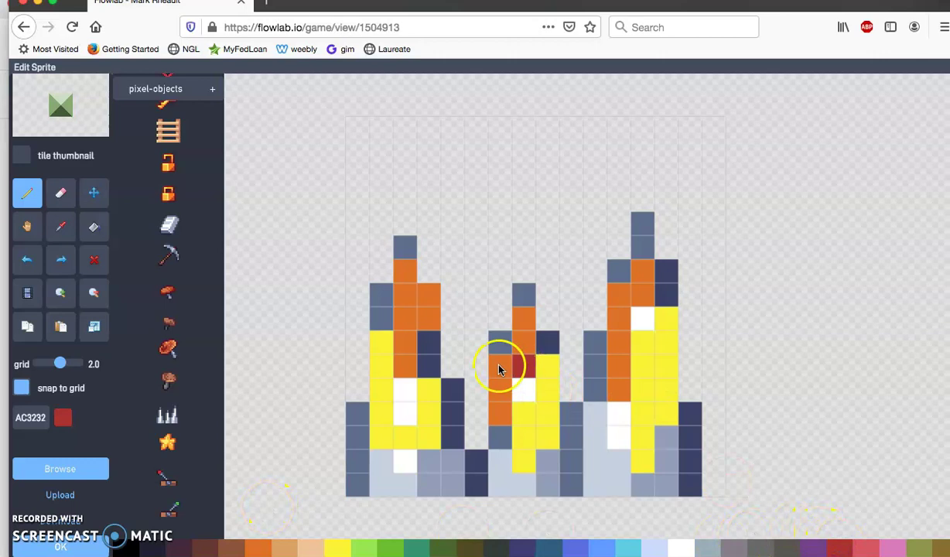
left_click_drag(413, 333, 416, 440)
left_click_drag(523, 340, 588, 404)
mouse_move(640, 341)
left_mouse_down()
mouse_move(639, 382)
mouse_move(604, 473)
mouse_move(409, 483)
mouse_move(410, 451)
mouse_move(426, 464)
left_mouse_up()
left_click(520, 471)
mouse_move(520, 471)
left_mouse_down()
mouse_move(674, 479)
mouse_move(688, 443)
left_mouse_up()
left_click(56, 548)
left_click(614, 404)
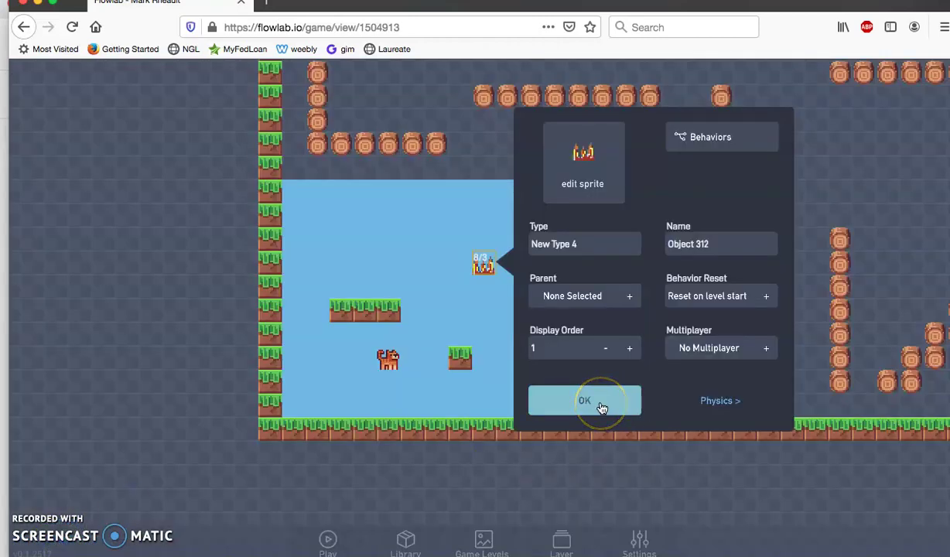
Step: Move the flame object onto the grass floor near the cat, and clone it farther along the floor and onto the lower-right grass block
left_click(484, 268)
left_click_drag(488, 267, 459, 406)
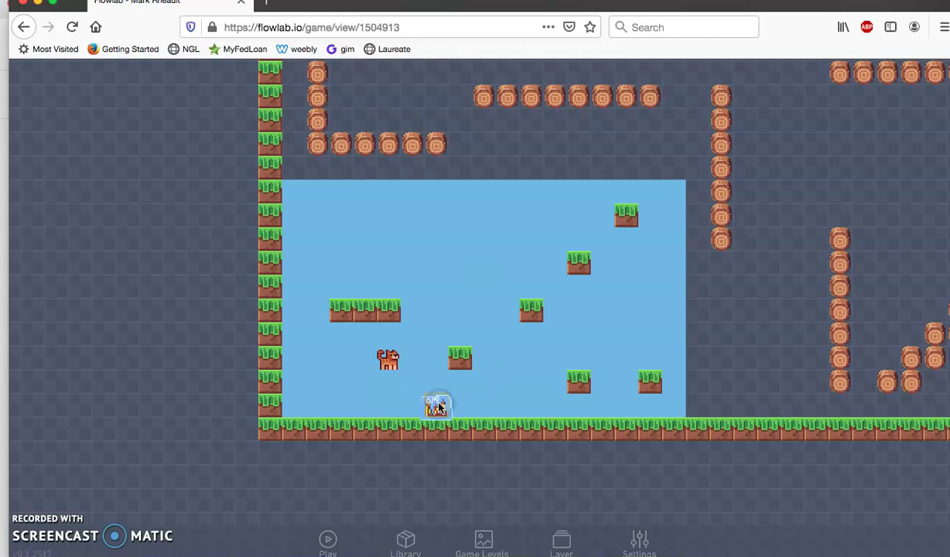
left_click(438, 406)
left_click(416, 390)
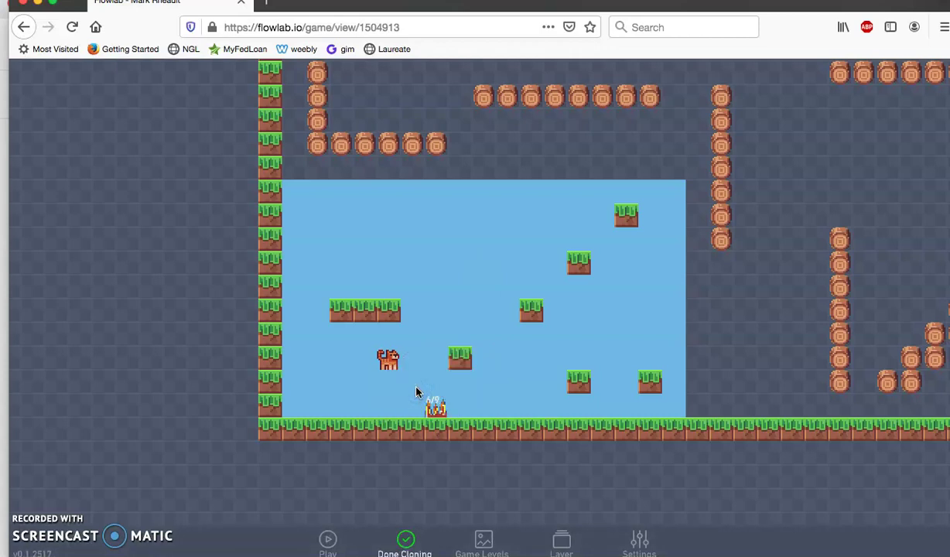
left_click_drag(452, 395, 540, 405)
left_click(650, 361)
Step: Clone flames into a row of three and a row of four before the log column, plus two beside the log staircase, and finish cloning
left_click(720, 385)
left_click(746, 385)
left_click(768, 385)
left_click(770, 407)
left_click(793, 409)
left_click(817, 409)
left_click(841, 408)
left_click_drag(880, 381, 886, 338)
left_click(911, 338)
left_click(932, 341)
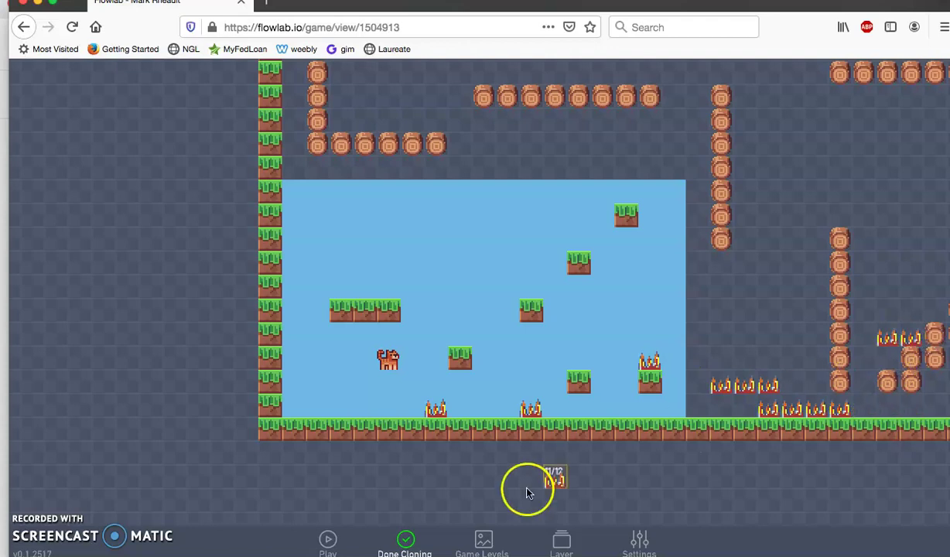
left_click(406, 538)
Step: Clone five flames along the top of the horizontal log platform above the sky area
scroll(499, 258, "right", 8)
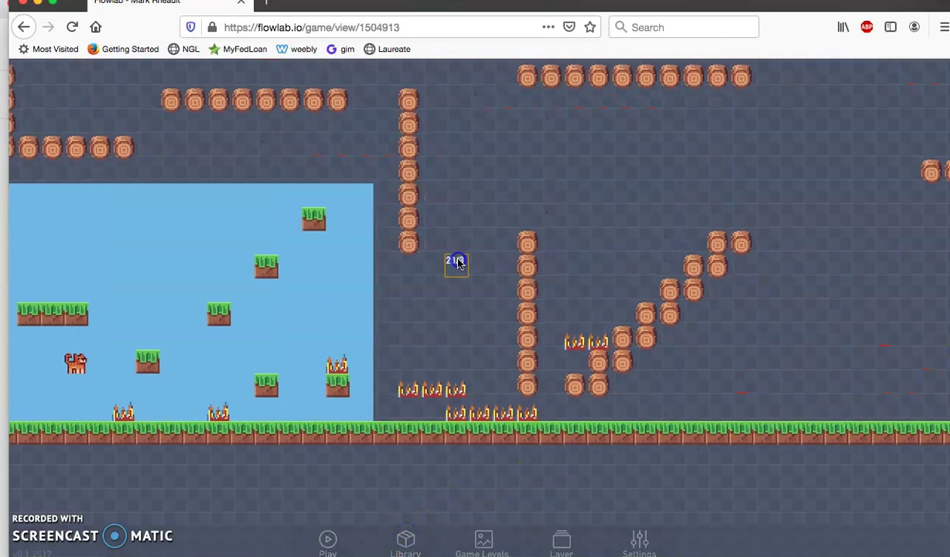
scroll(464, 310, "up", 2)
left_click(439, 456)
left_click(416, 430)
left_click(275, 149)
left_click_drag(297, 149, 369, 149)
left_click(464, 147)
Step: Clone four flames onto the long log platform above the staircase and a row along the grass floor beneath the staircase, and finish cloning
left_click_drag(619, 128, 678, 125)
left_click(725, 125)
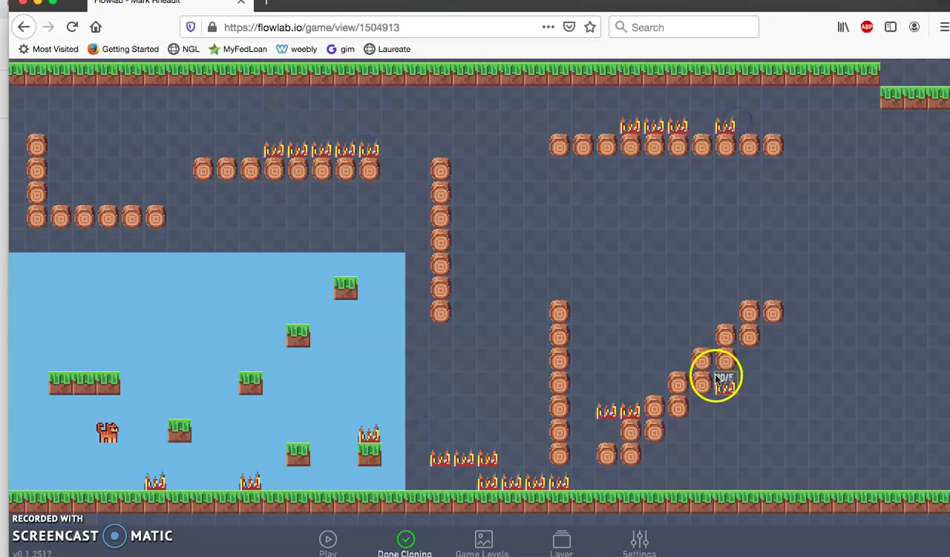
left_click_drag(751, 475, 884, 478)
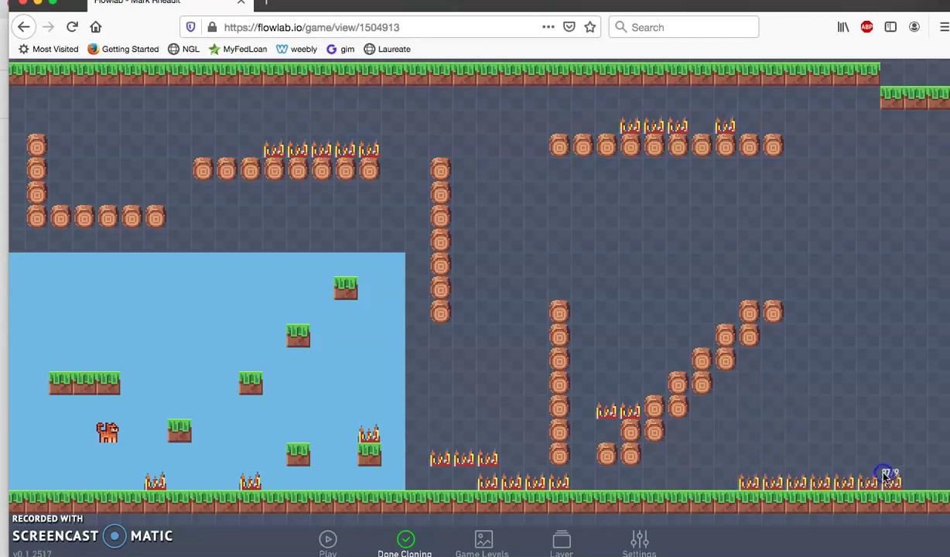
left_click(412, 534)
Step: Set the type of the flame object on the floor near the cat to Fire and save it
left_click_drag(679, 431, 806, 236)
left_click_drag(234, 225, 420, 226)
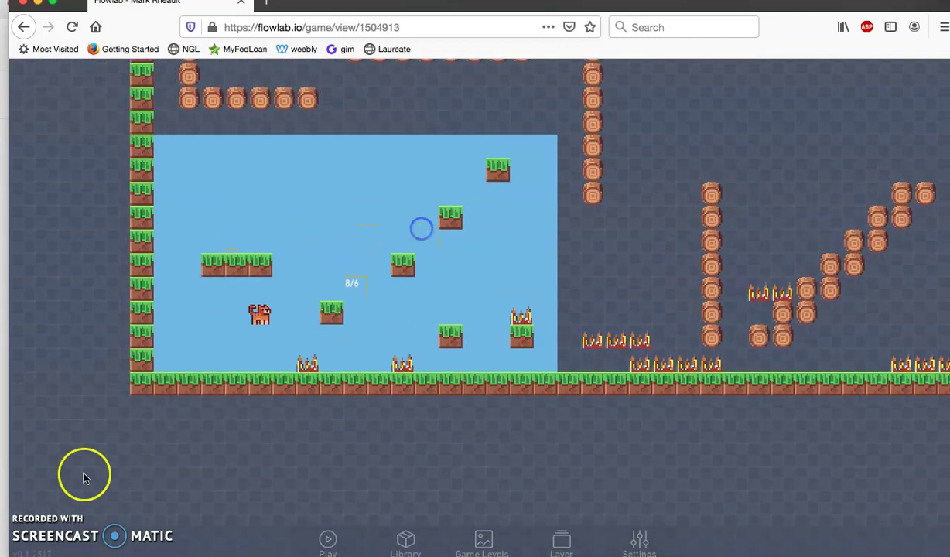
left_click(305, 364)
left_click(341, 350)
left_click(416, 344)
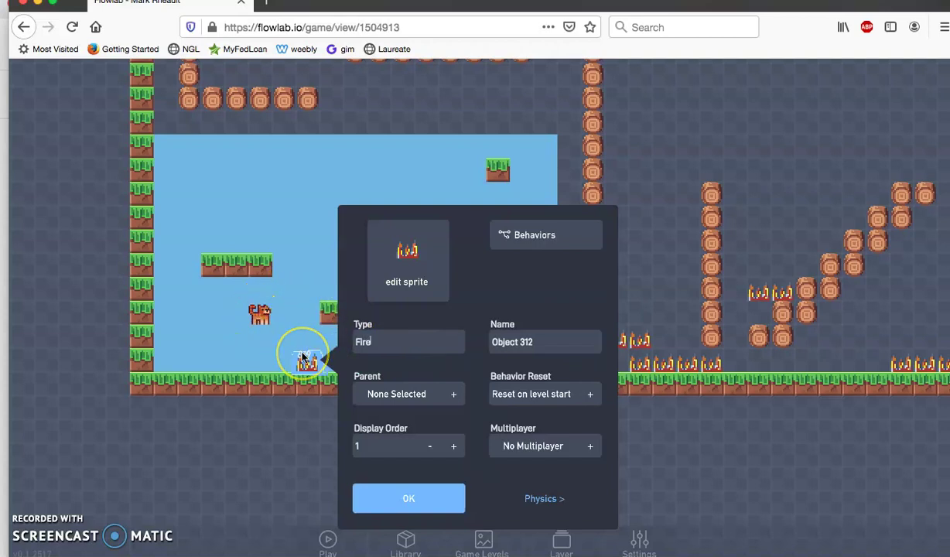
left_click(398, 498)
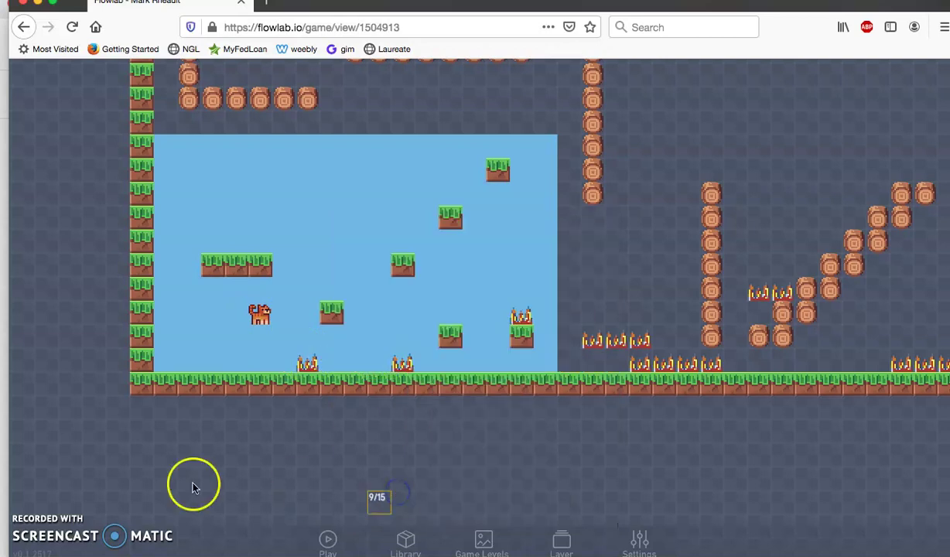